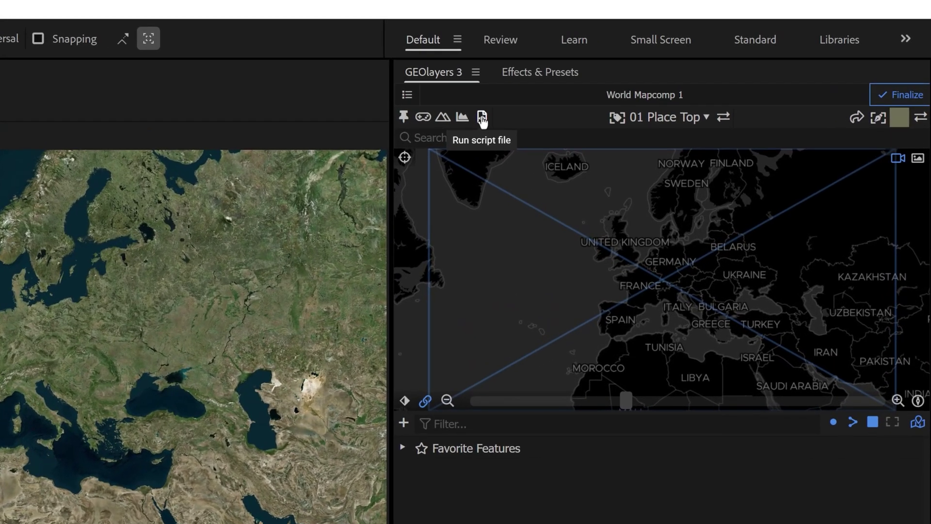
Run GEOlayers 'create 3d scene and camera' named Snow, adding Snow and Snow Origin (Pinned) layers.
left_click(482, 118)
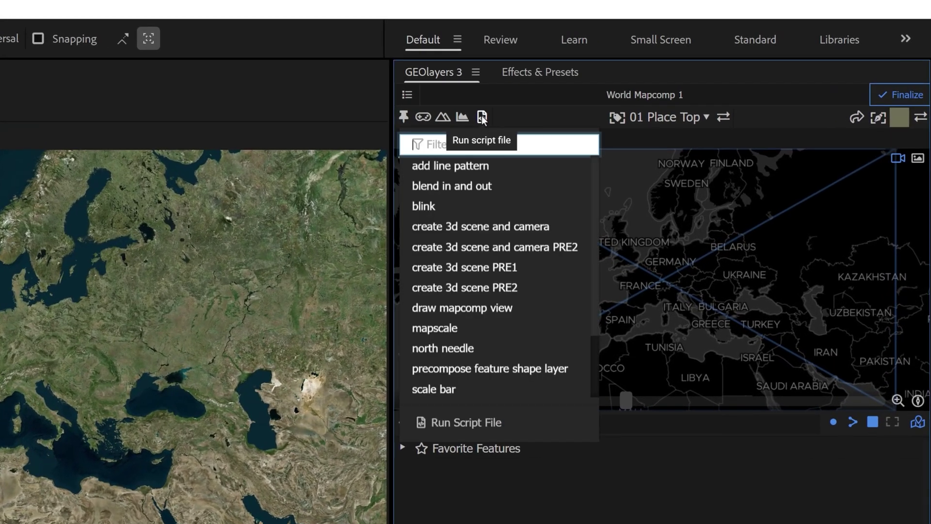
left_click(498, 234)
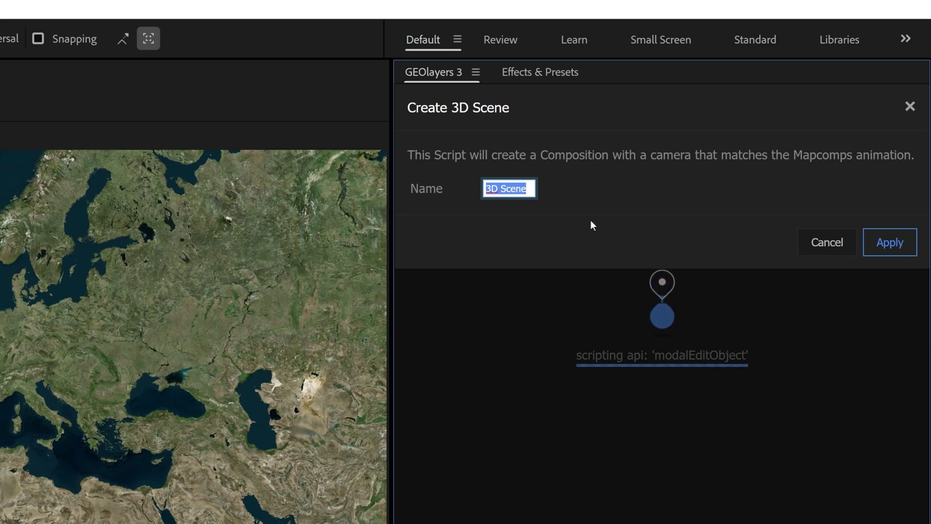
type("Snow")
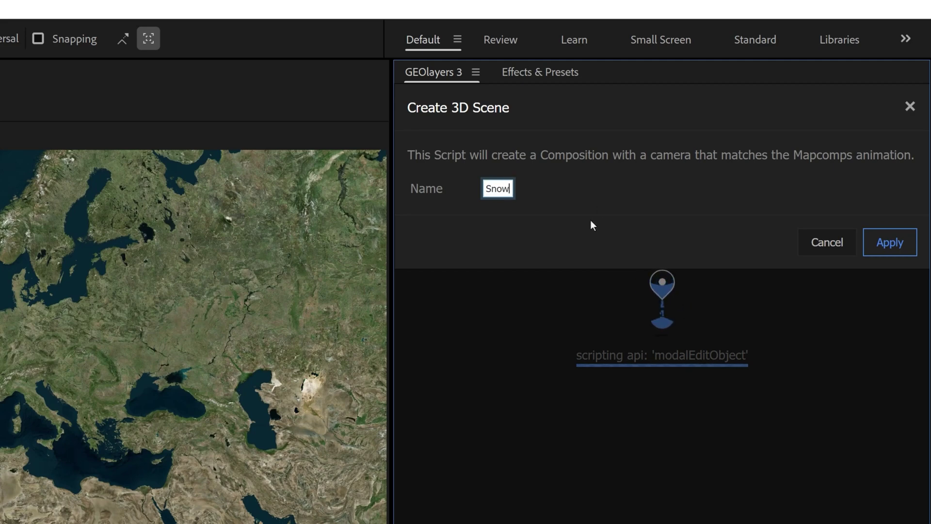
key("Return")
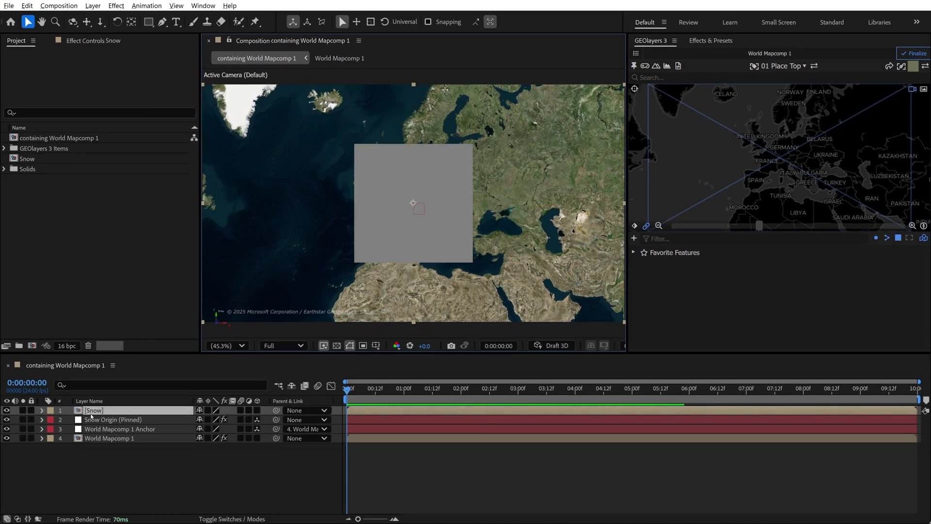
left_click(107, 420)
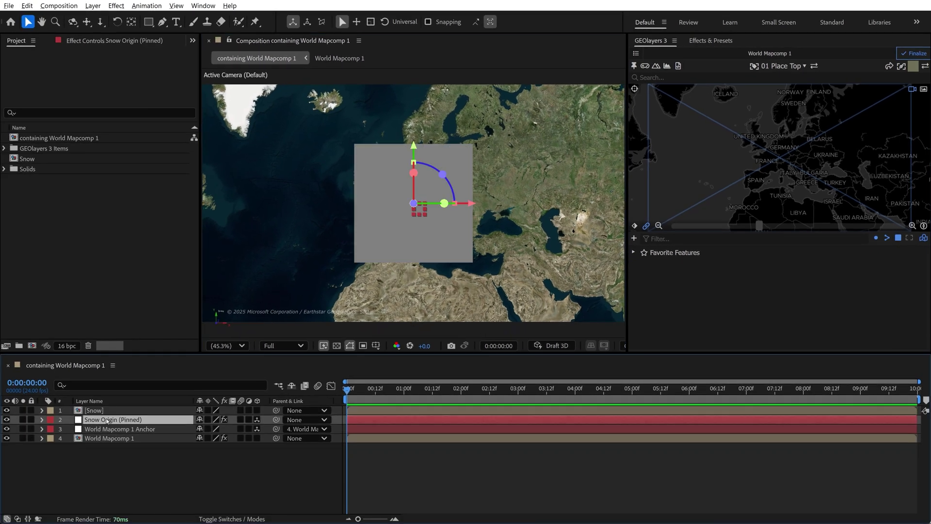
left_click(99, 420)
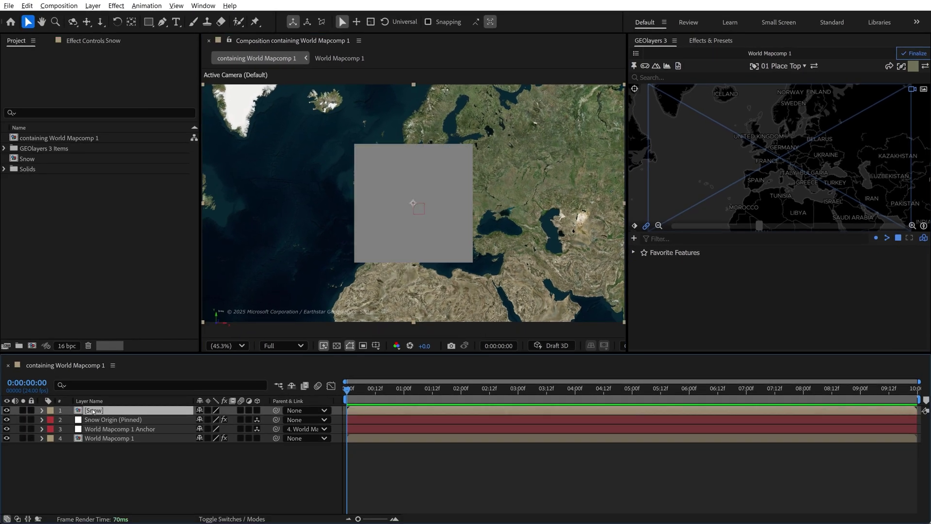
Open the Snow composition and inspect its Help, Mapcomp Camera and Floor layers.
double_click(94, 411)
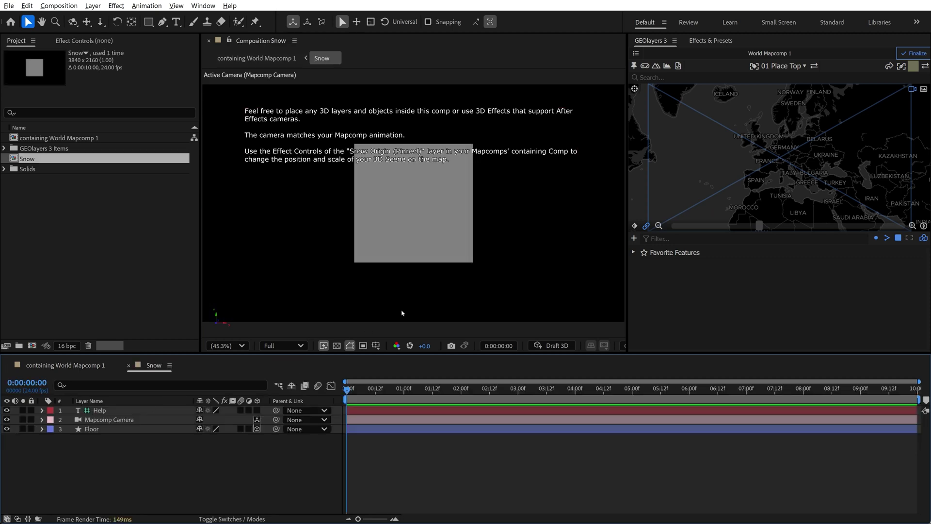
left_click(99, 411)
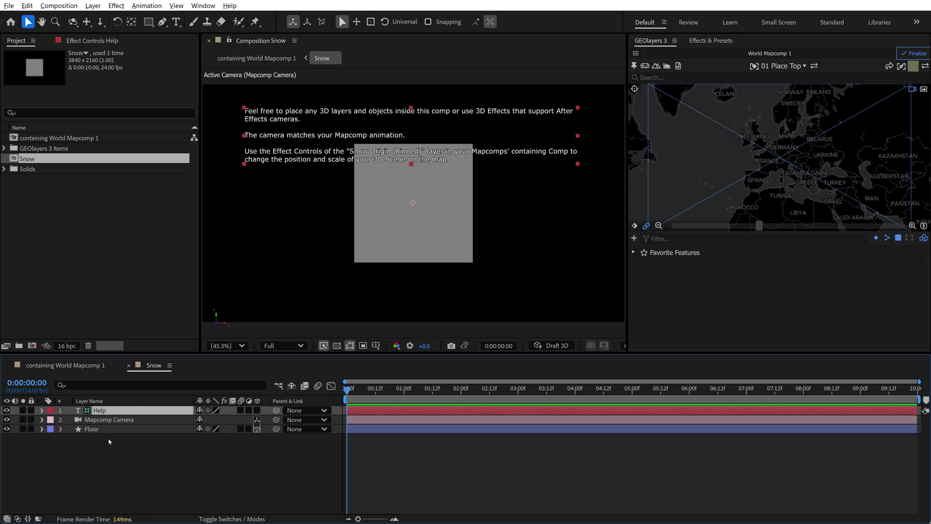
left_click(114, 420)
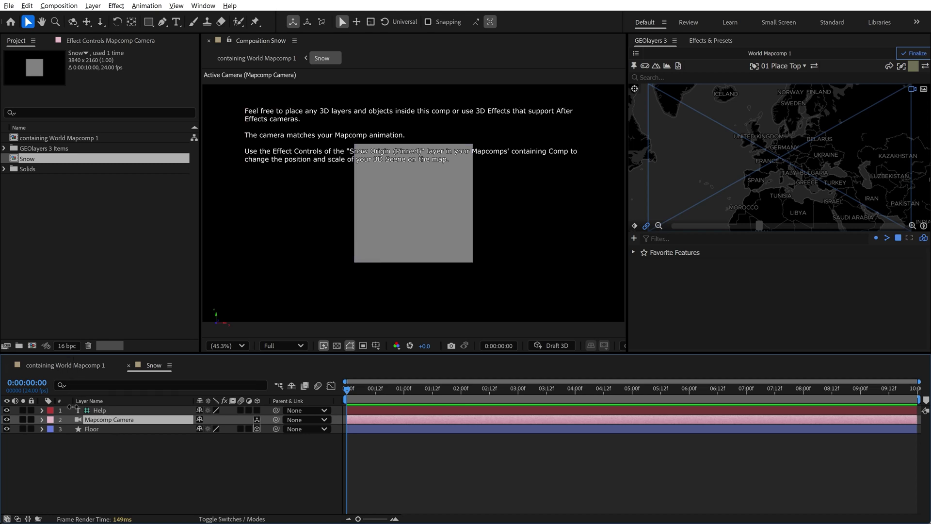
left_click(95, 429)
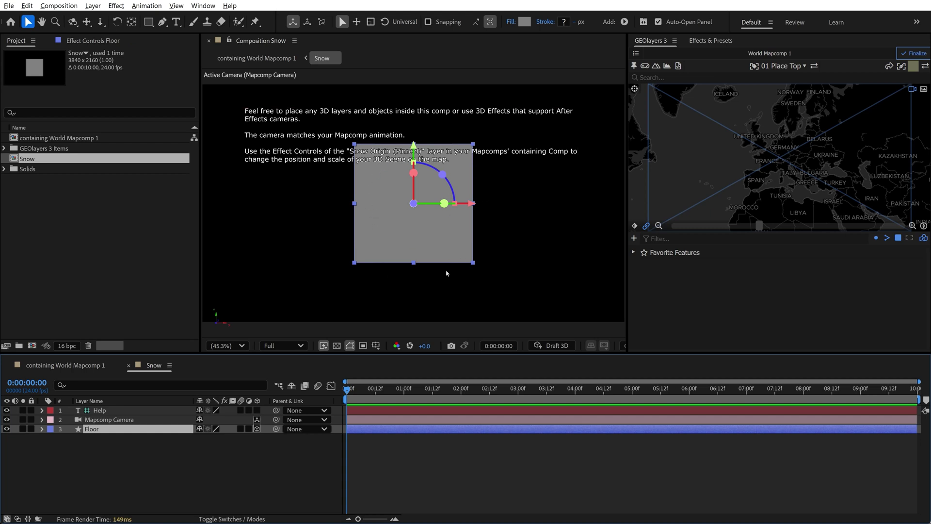
Tilt the GEOlayers map preview into a 3D perspective so the floor appears angled.
scroll(802, 192, "up", 2)
left_click_drag(794, 157, 791, 134)
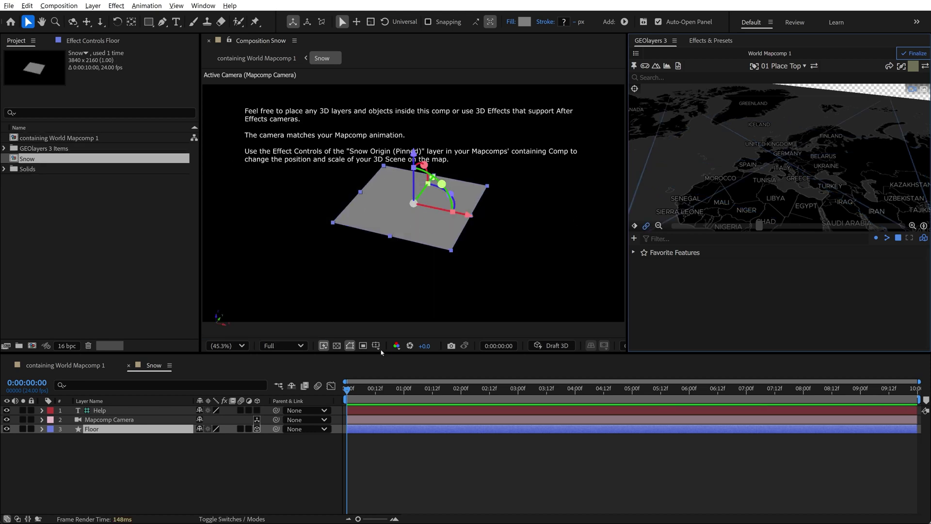
left_click(109, 420)
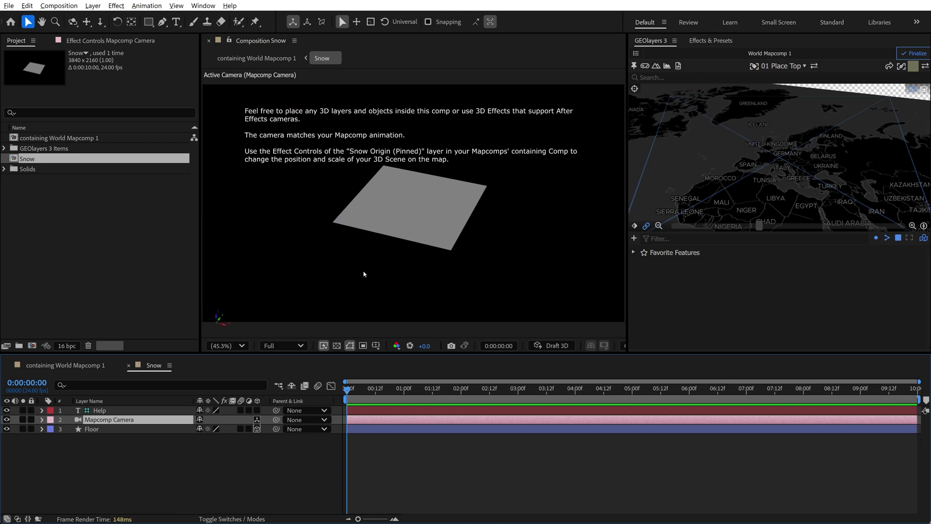
Back in World Mapcomp 1, scrub the Snow Origin (Pinned) Pixel Offset 3D Point.
left_click(75, 370)
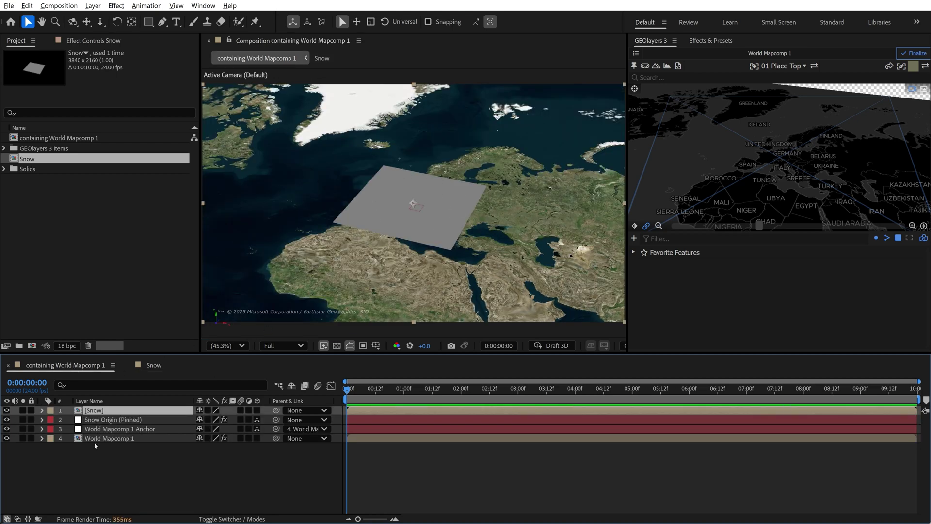
left_click(96, 419)
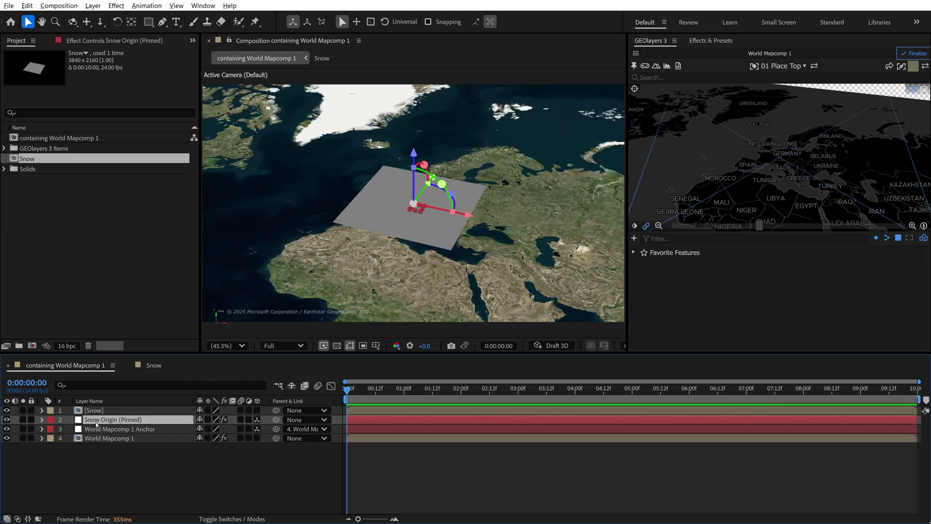
left_click(75, 41)
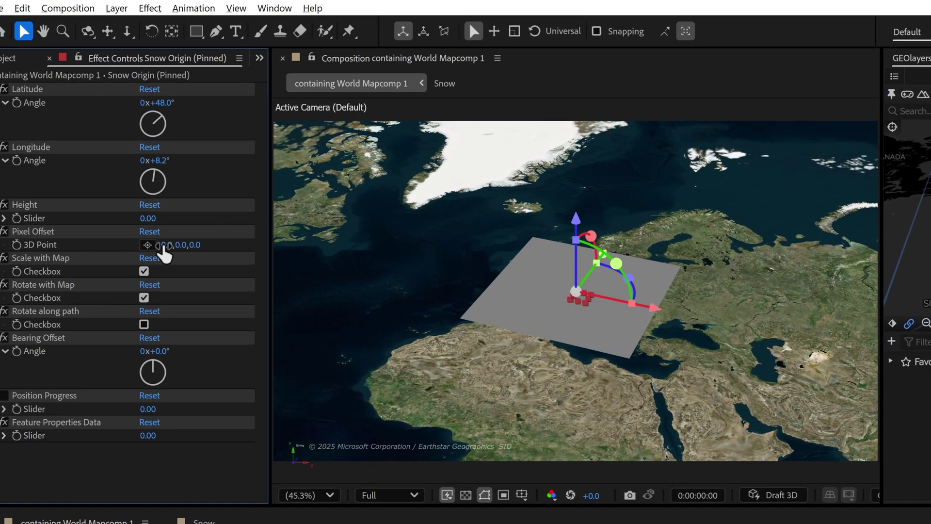
left_click_drag(164, 246, 10, 241)
left_click_drag(192, 245, 452, 245)
Reset the Pixel Offset to 0,0,0 and return the map to a flat view.
left_click(173, 245)
type("0")
key("Tab")
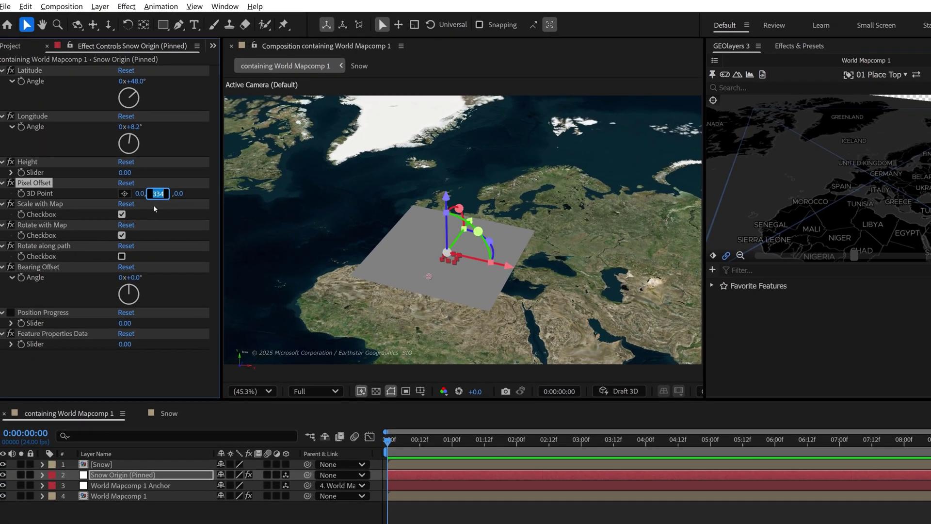
type("0")
key("Return")
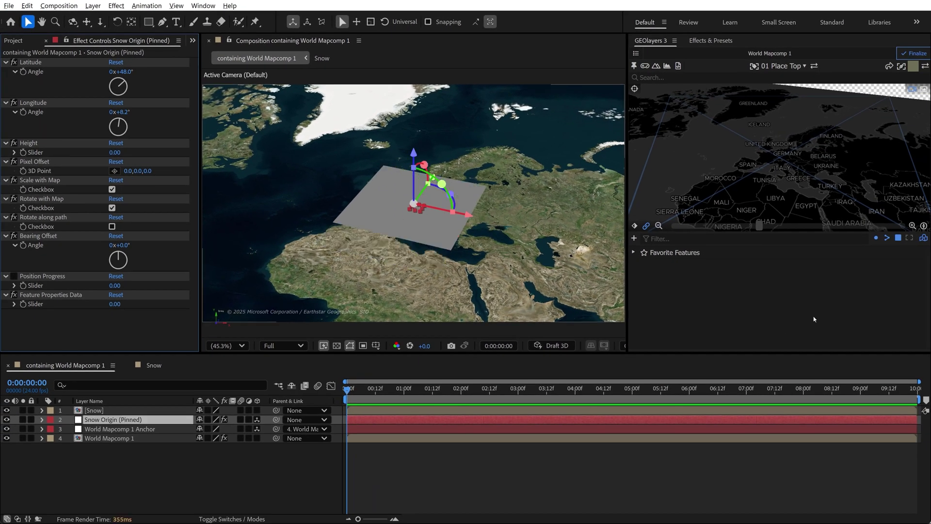
left_click(912, 225)
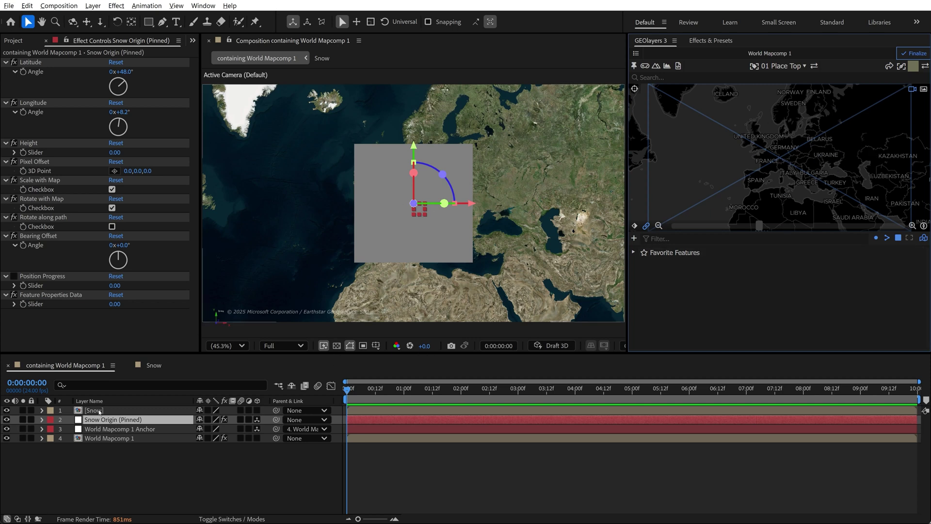
In the Snow scene, hide the Floor plane and add a white solid named SNOW.
left_click(108, 489)
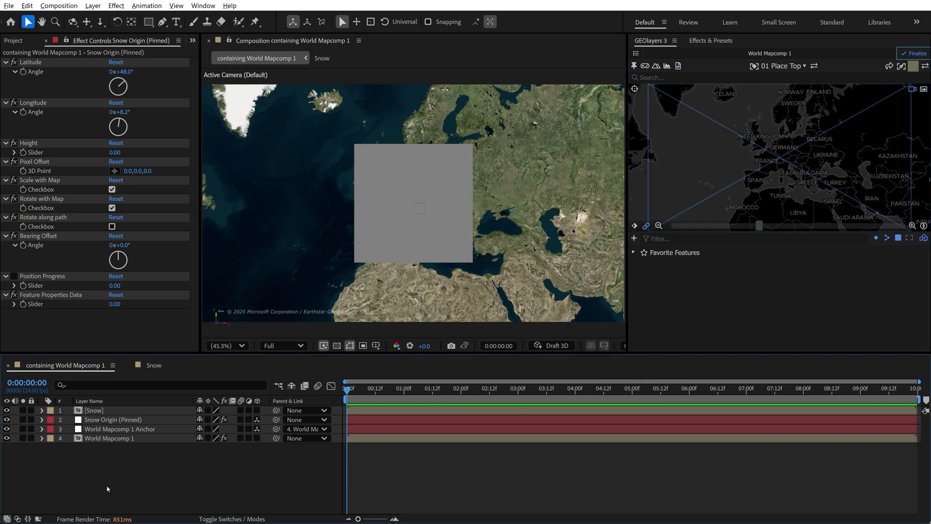
double_click(94, 411)
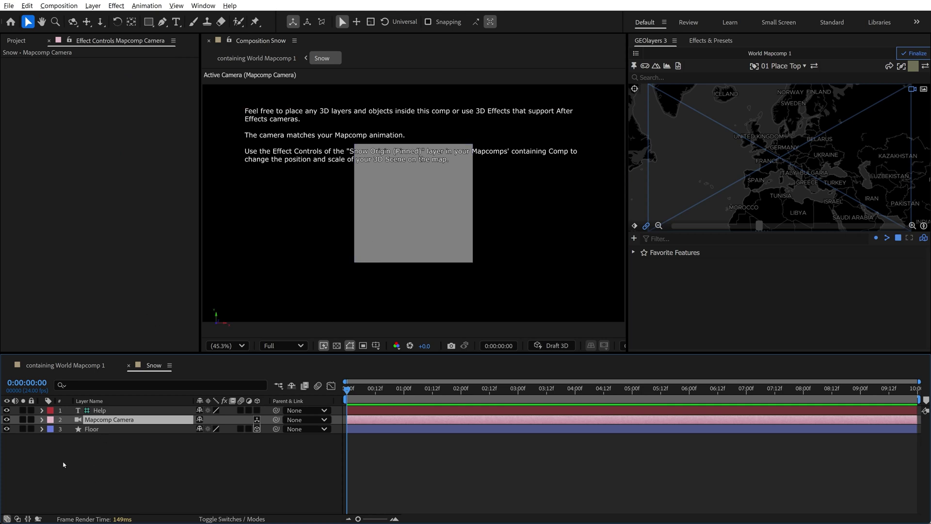
left_click(6, 429)
right_click(82, 450)
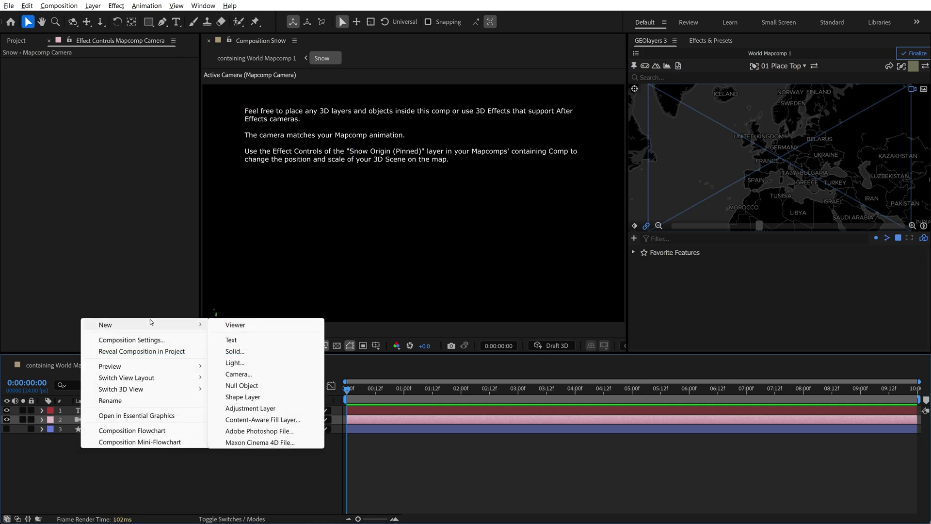
mouse_move(196, 325)
left_click(233, 351)
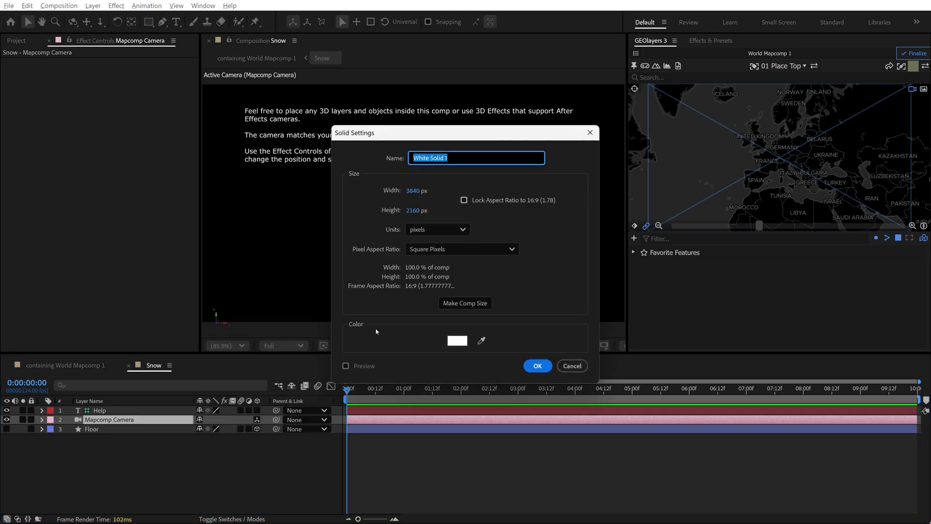
type("SNOW")
key("Return")
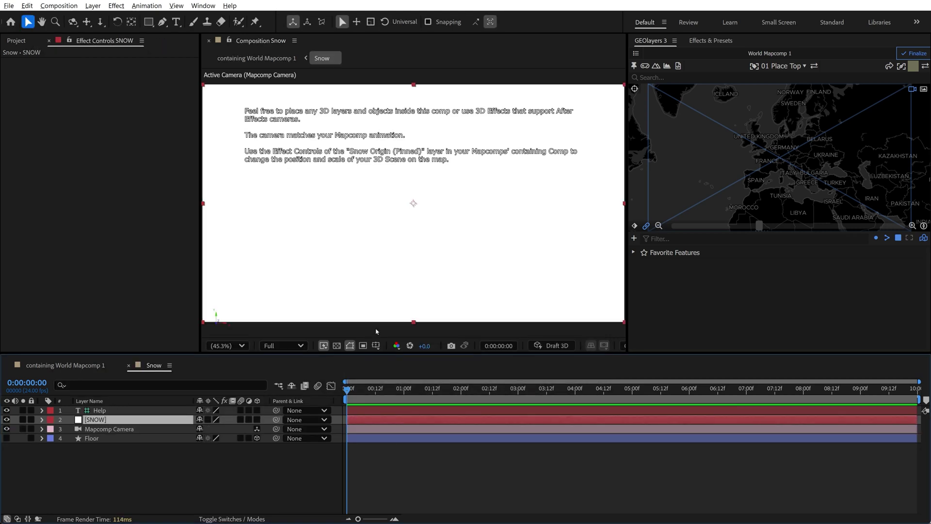
Apply Simulation > CC Ball Action to the SNOW solid.
left_click(721, 42)
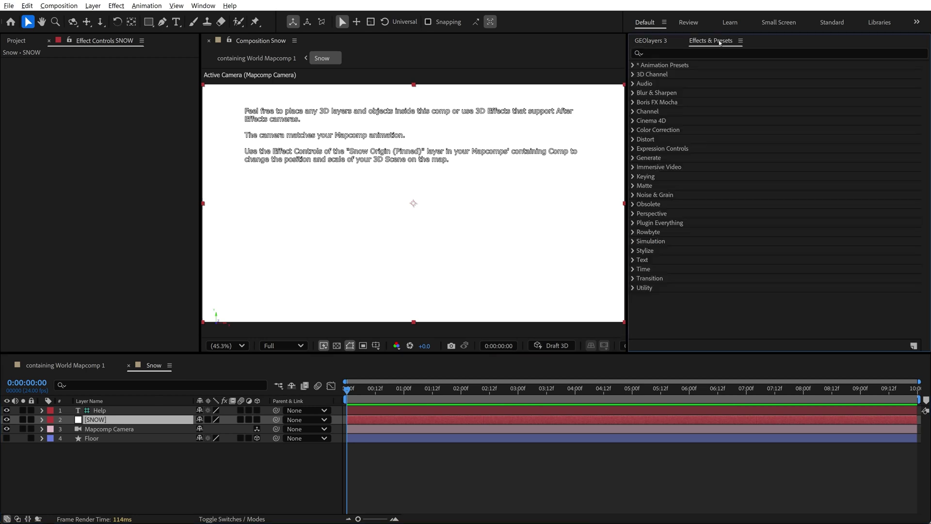
left_click(632, 242)
left_click(681, 270)
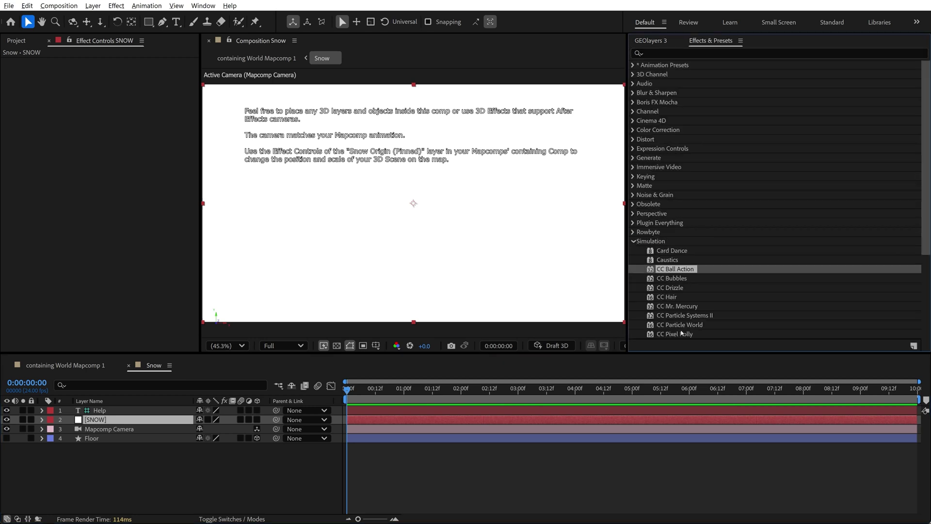
left_click_drag(677, 268, 94, 407)
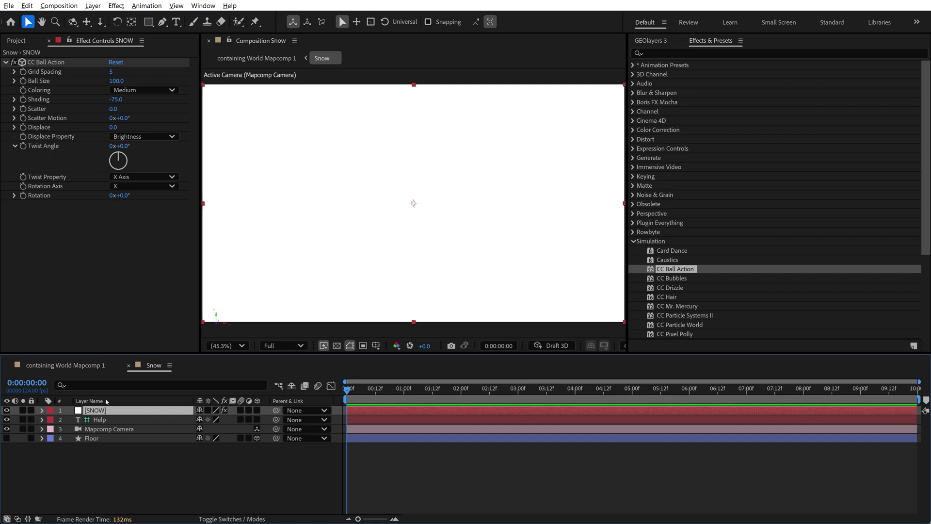
Tilt the GEOlayers map preview into perspective and keep CC Ball Action Ball Size at 25.
left_click(647, 42)
left_click_drag(786, 180, 785, 135)
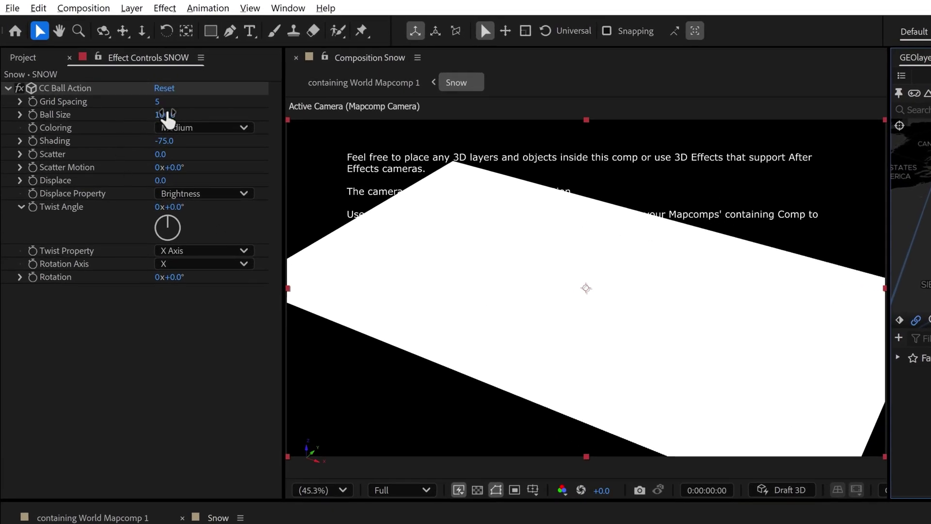
left_click(165, 115)
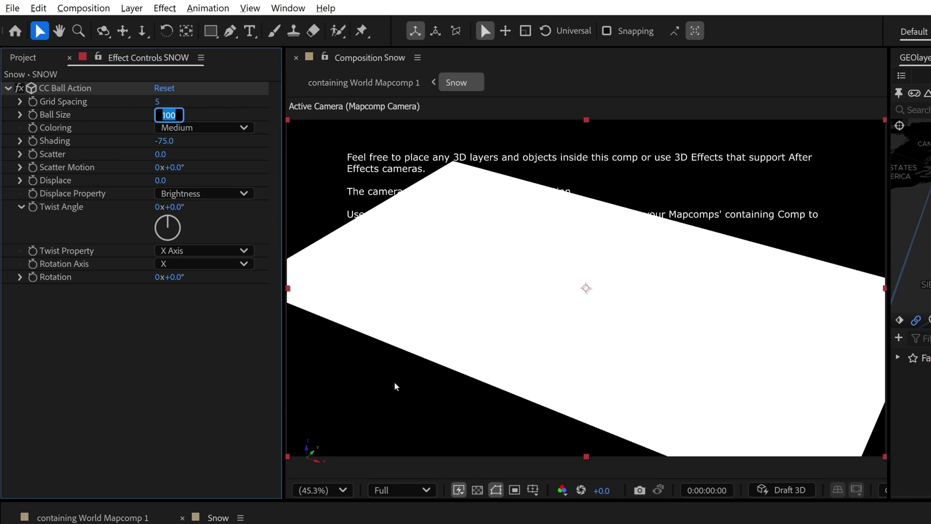
key("Return")
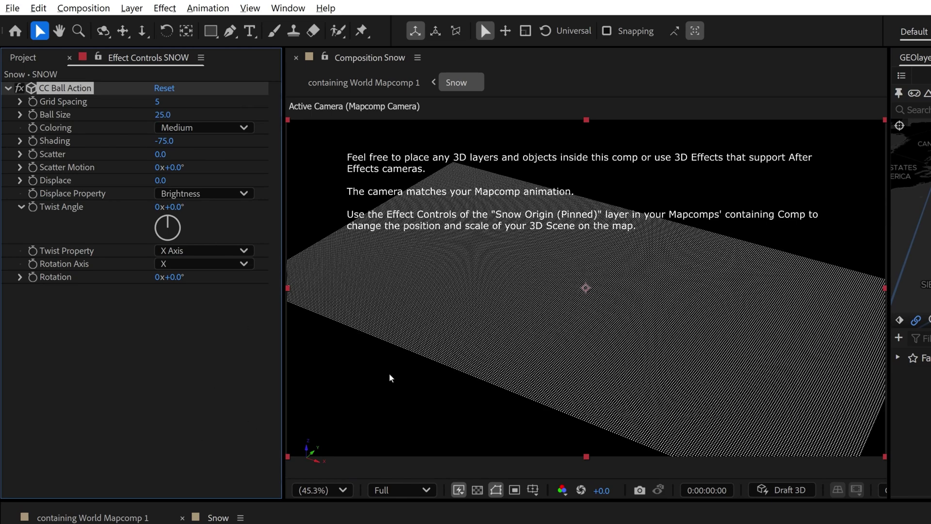
Set CC Ball Action Shading 0, Scatter 45 and Displace 41, then return to World Mapcomp 1.
left_click(169, 141)
type("0")
key("Return")
left_click_drag(178, 151, 190, 148)
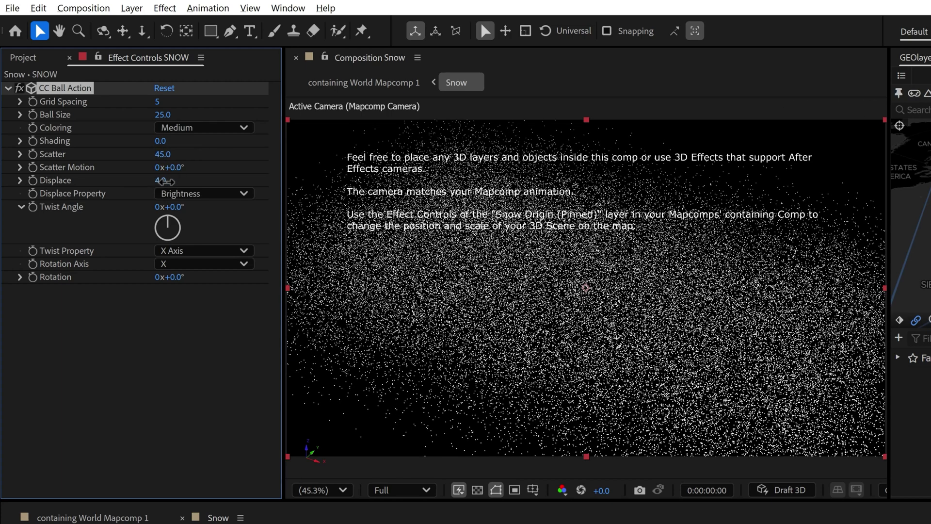
left_click_drag(165, 181, 189, 191)
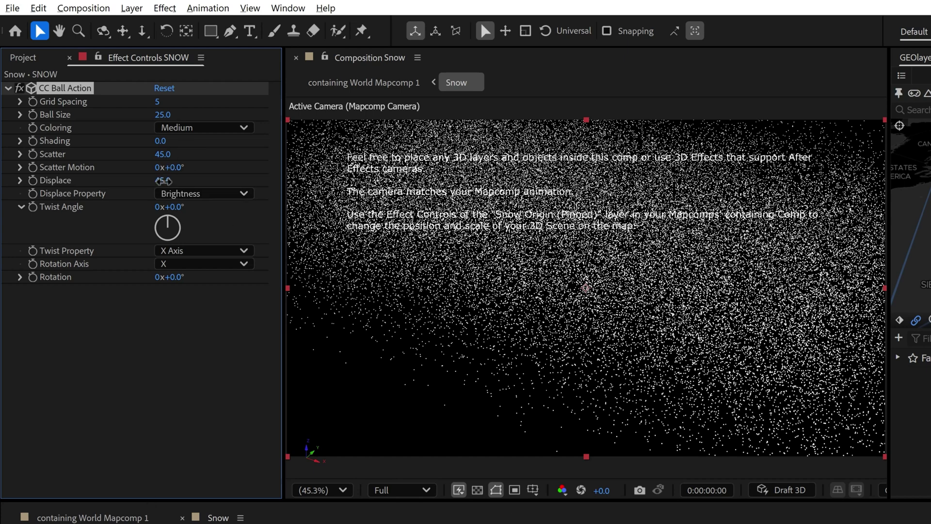
left_click_drag(163, 180, 160, 180)
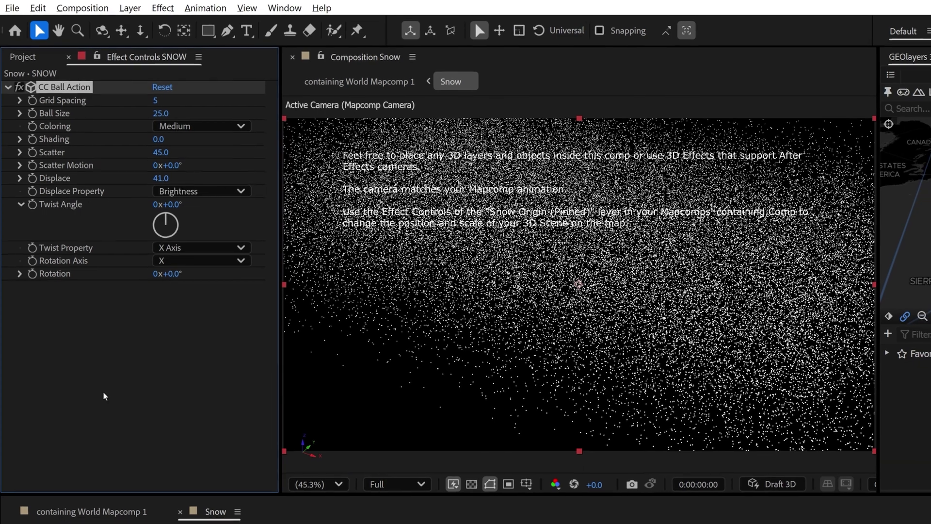
left_click(102, 517)
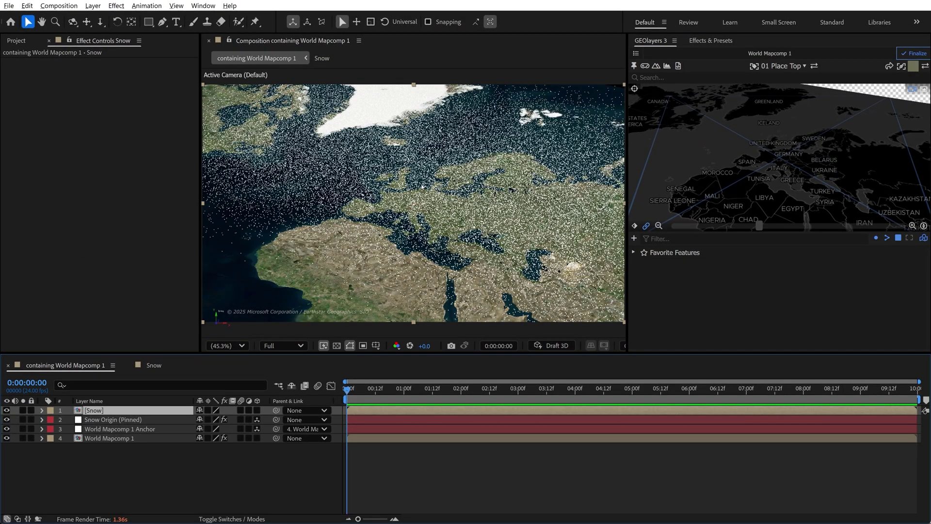
Zoom and pan the GEOlayers map for a closer framing of central Europe under the snow.
scroll(769, 159, "up", 3)
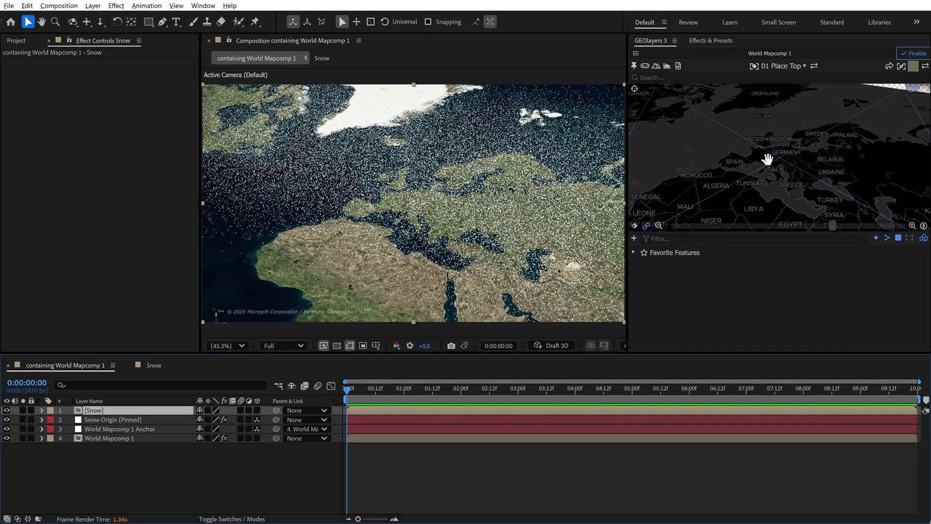
scroll(774, 164, "down", 3)
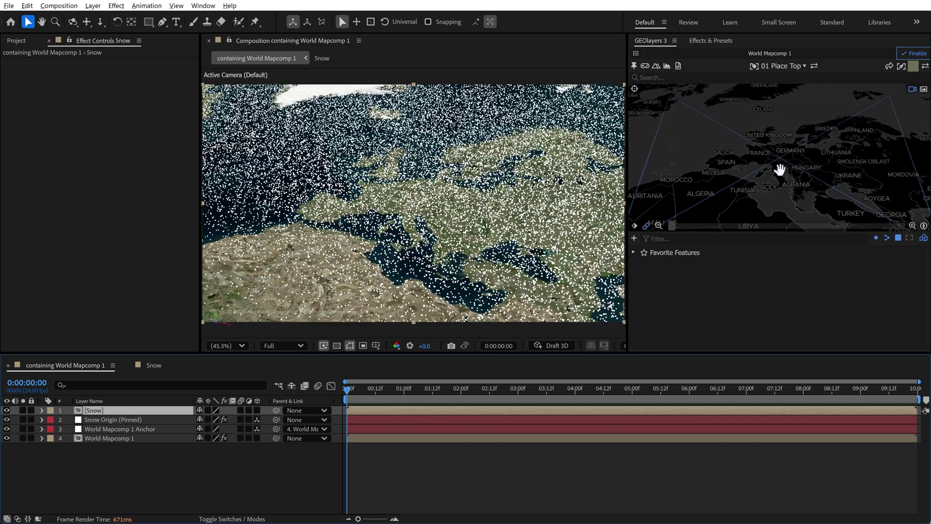
scroll(782, 171, "up", 3)
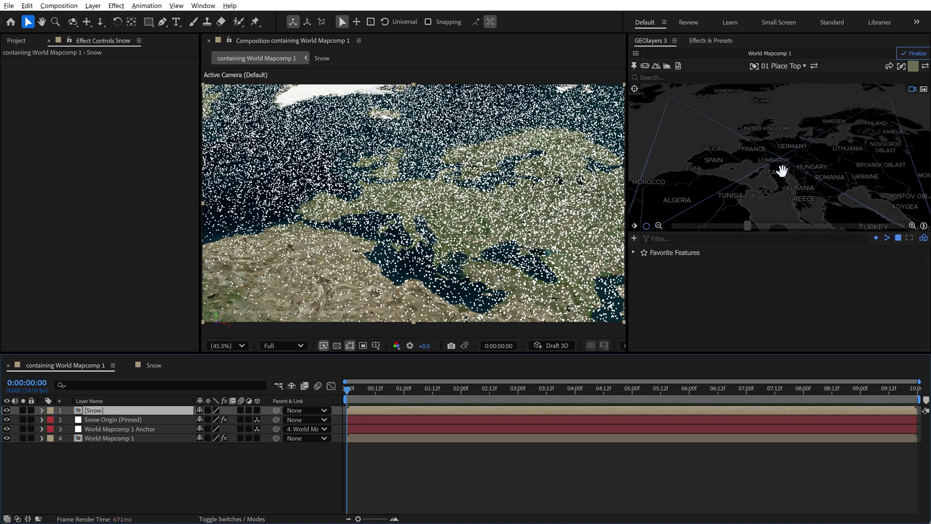
left_click_drag(780, 178, 800, 183)
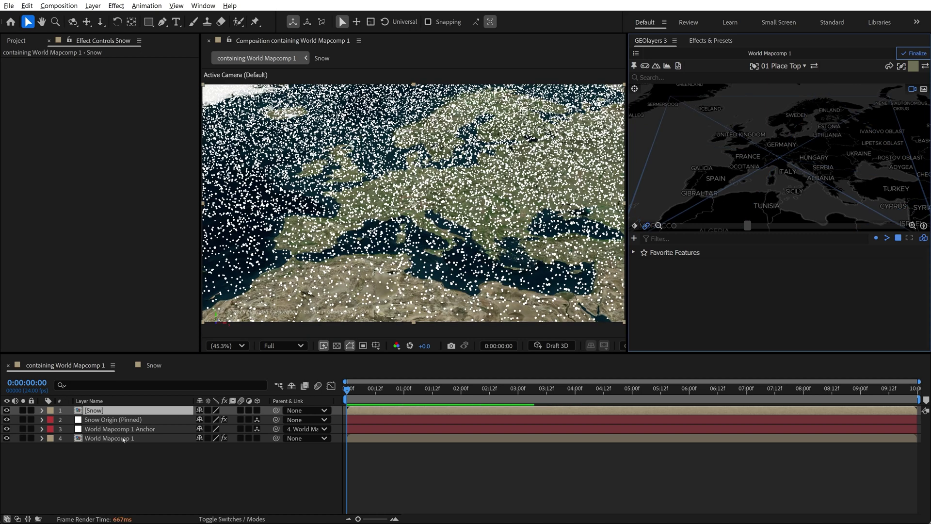
left_click(923, 226)
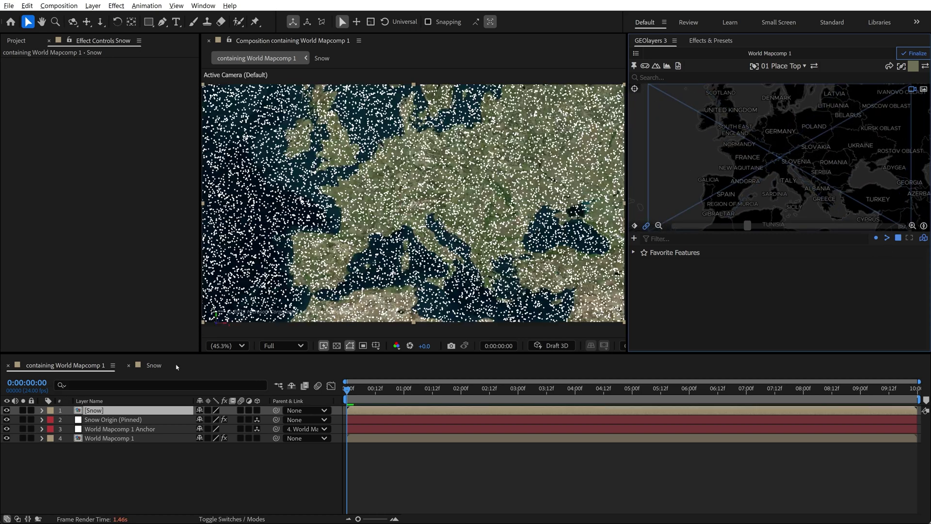
left_click(155, 366)
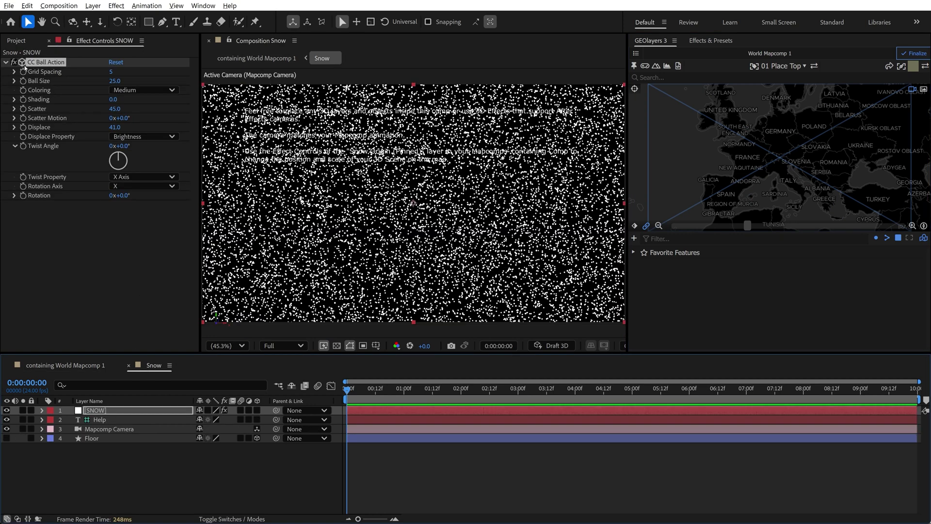
left_click(70, 40)
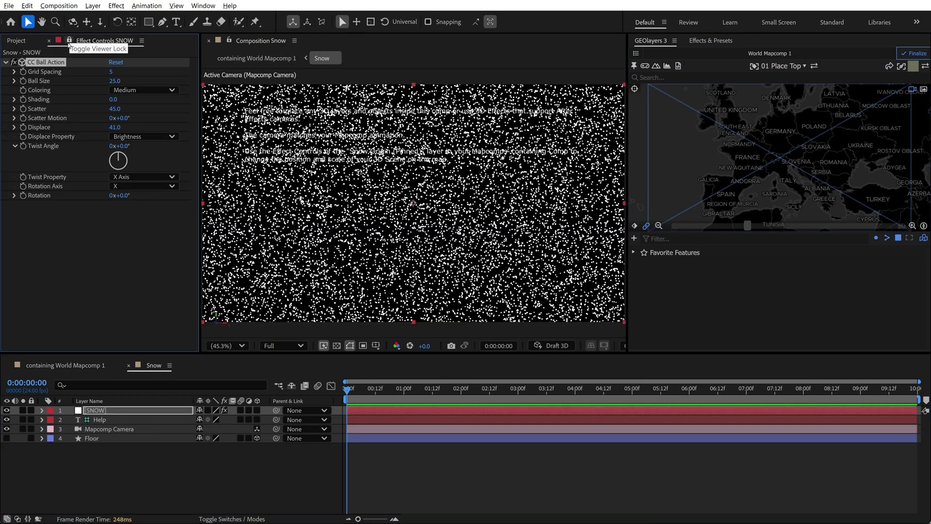
left_click(87, 365)
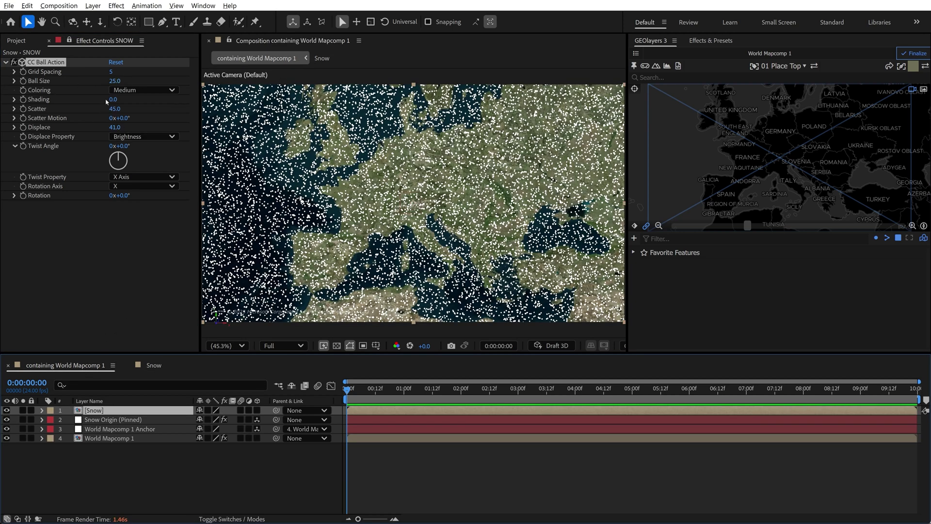
Lower the snow Ball Size to 5 and reveal World Mapcomp 1's keyframed properties.
left_click(115, 80)
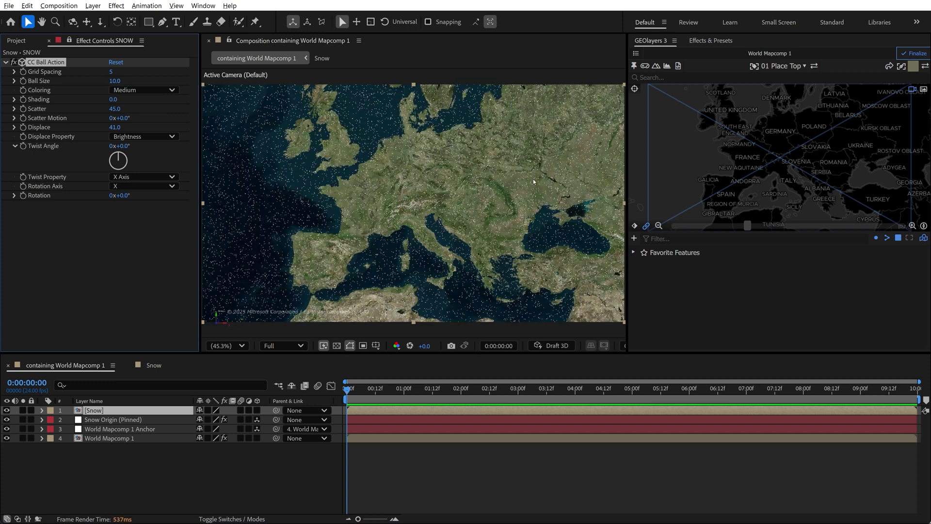
mouse_move(814, 175)
left_mouse_down()
mouse_move(790, 168)
mouse_move(798, 172)
left_mouse_up()
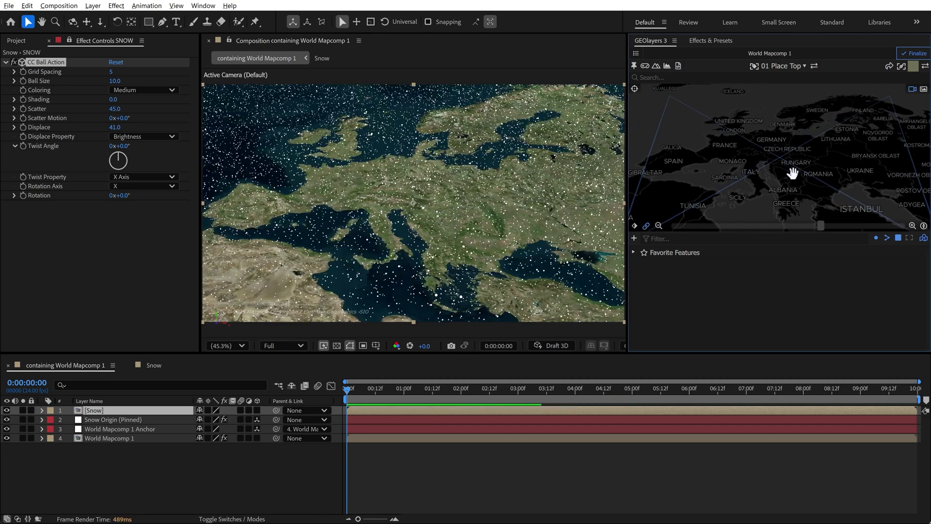
left_click(634, 226)
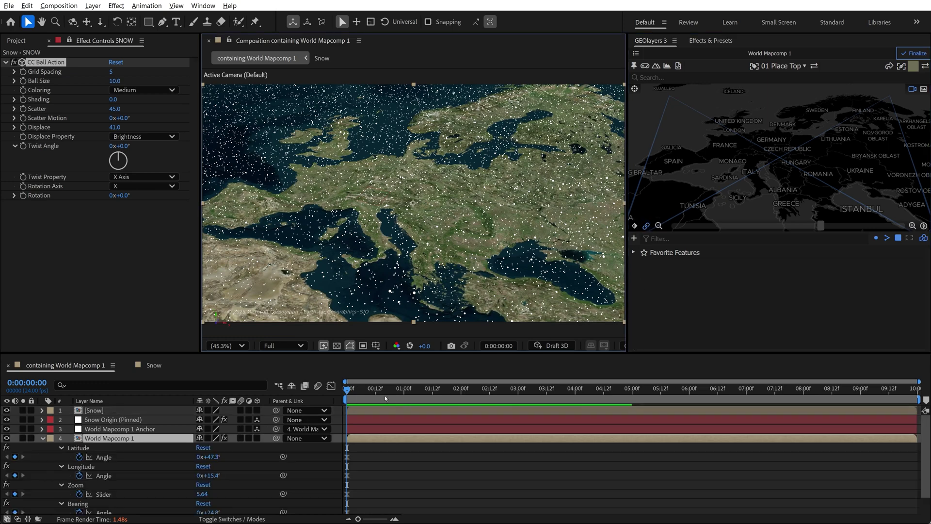
left_click(411, 388)
left_click(463, 388)
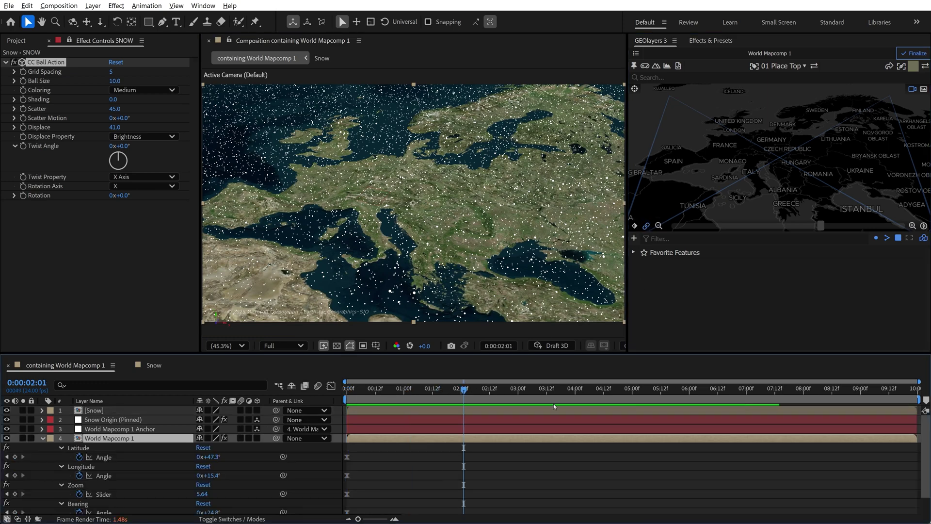
left_click(576, 499)
At the last frame 0:00:09:23, pan and zoom the map onto France and finalize.
left_click_drag(508, 388, 917, 389)
left_click_drag(714, 173, 806, 186)
scroll(766, 161, "up", 3)
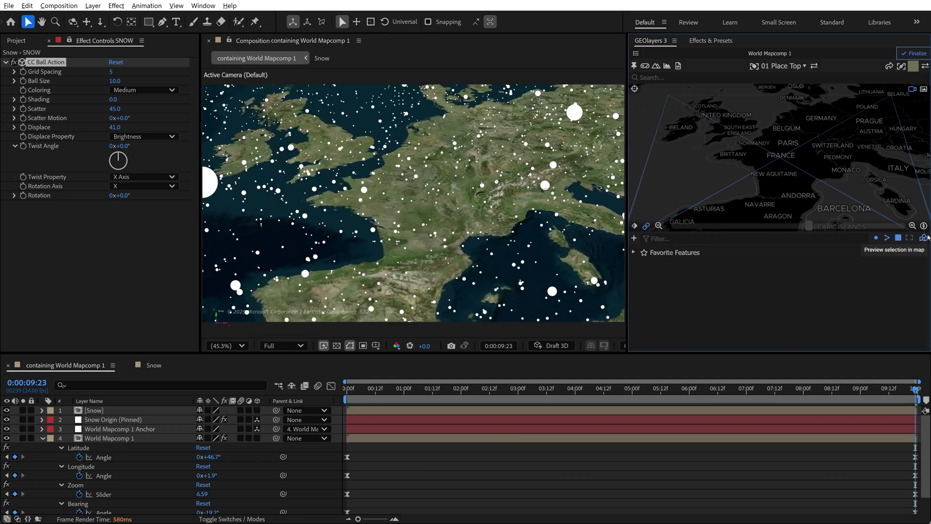
left_click(915, 57)
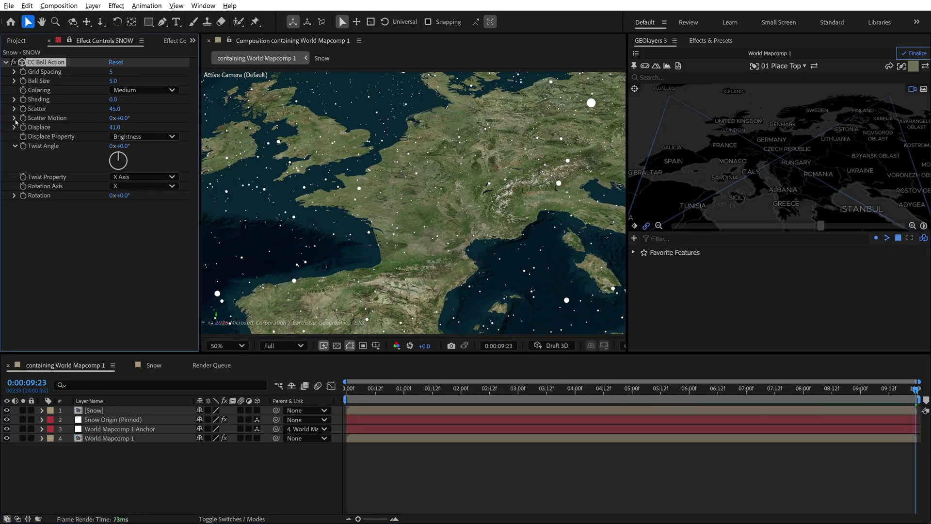
Drive the snow's Scatter Motion with the expression time*25.
left_click(24, 118, "alt")
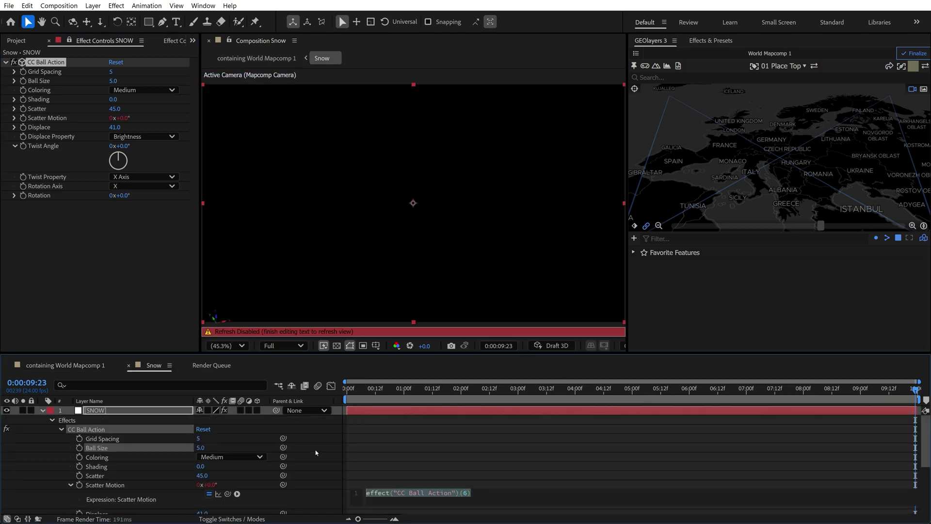
type("time*")
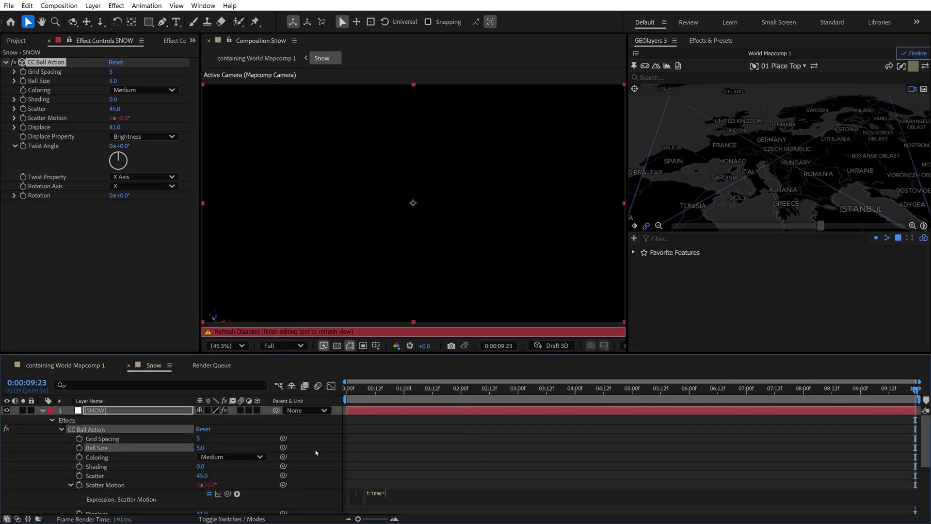
left_click(376, 456)
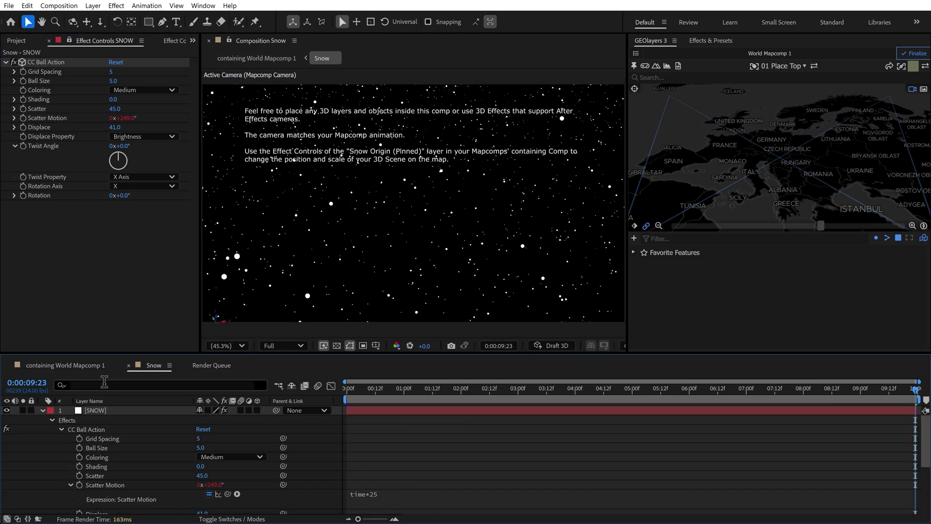
Add an adjustment layer with Pixel Motion Blur at Shutter Angle 360 in World Mapcomp 1.
left_click(68, 365)
right_click(67, 366)
mouse_move(183, 336)
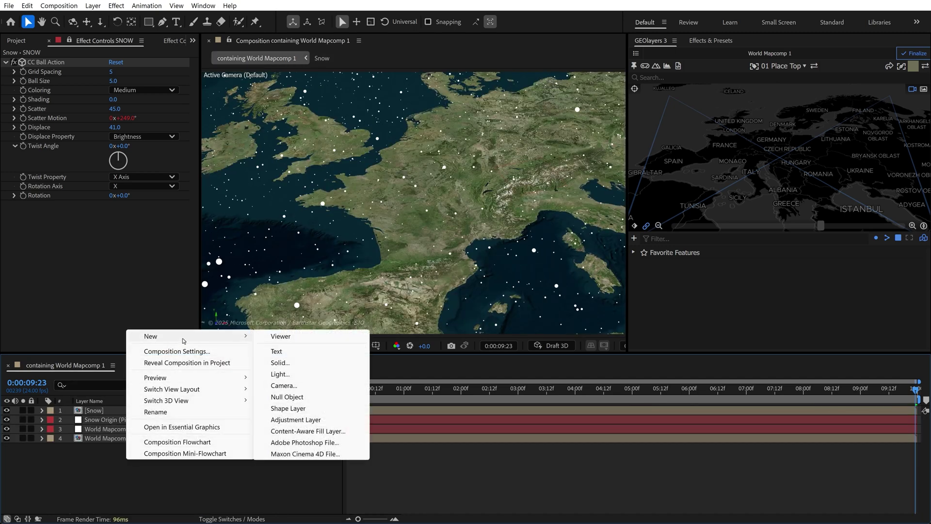
left_click(283, 420)
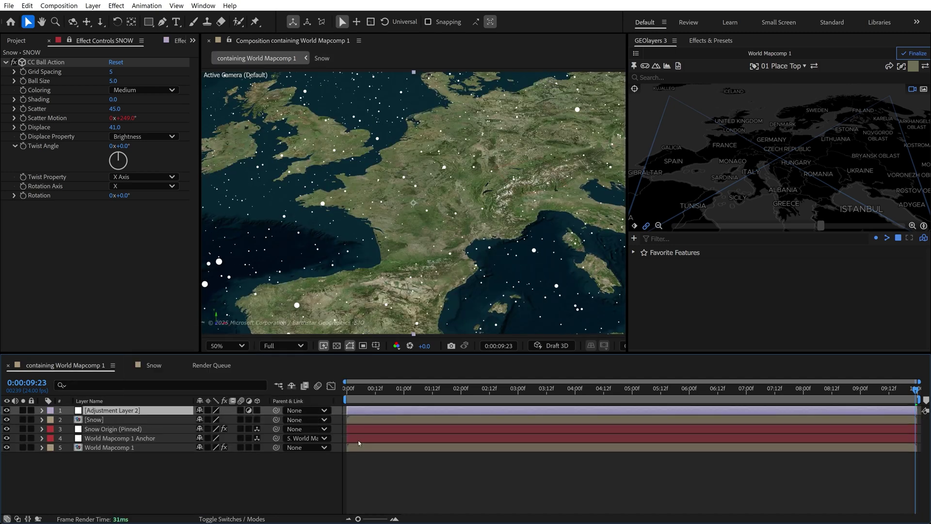
left_click(695, 40)
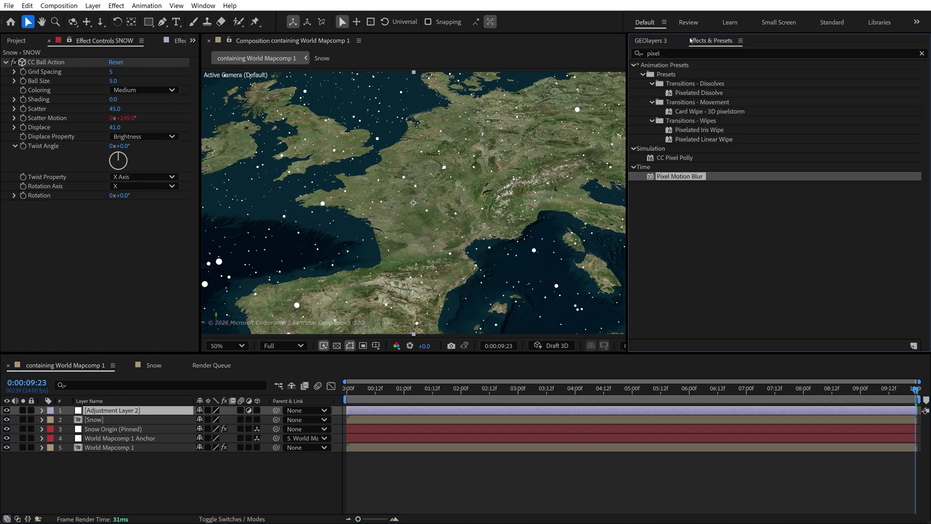
left_click_drag(687, 179, 93, 411)
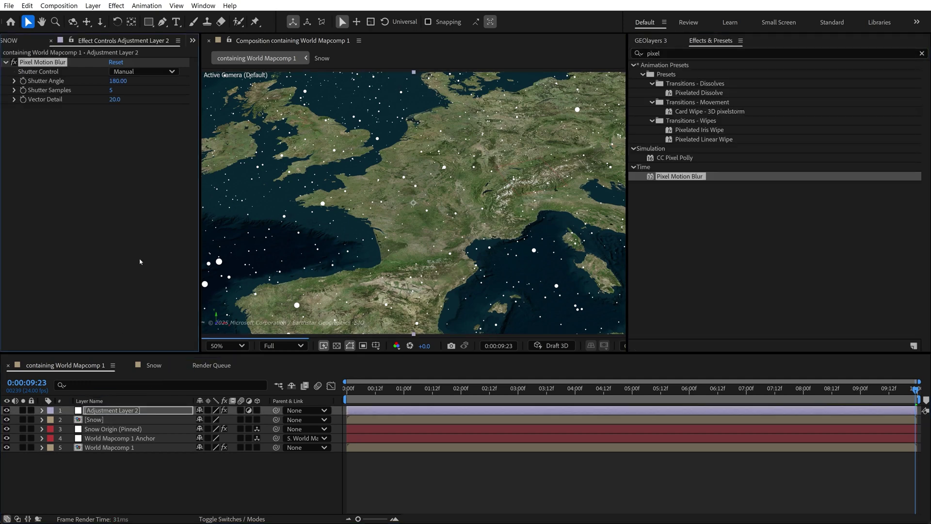
left_click(120, 81)
type("360")
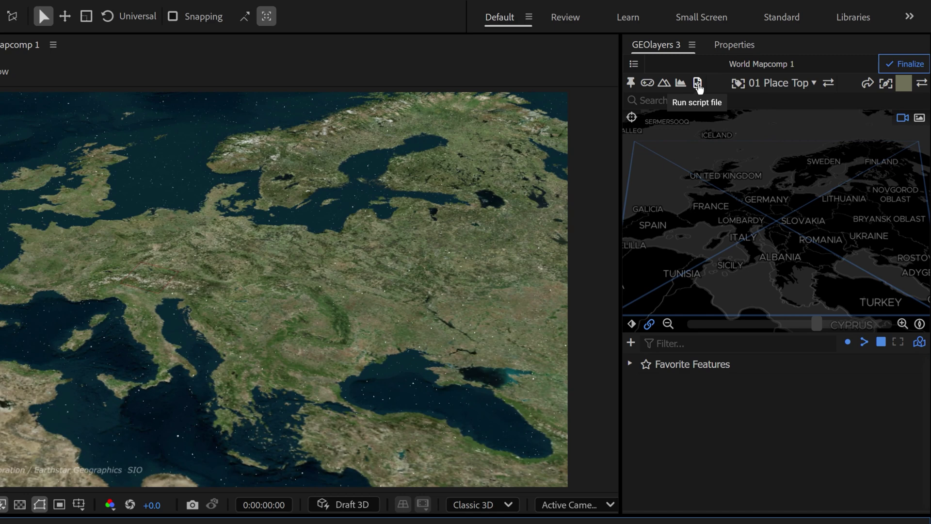
Create a GEOlayers 3D scene and camera named Text and open it.
left_click(701, 83)
left_click(685, 177)
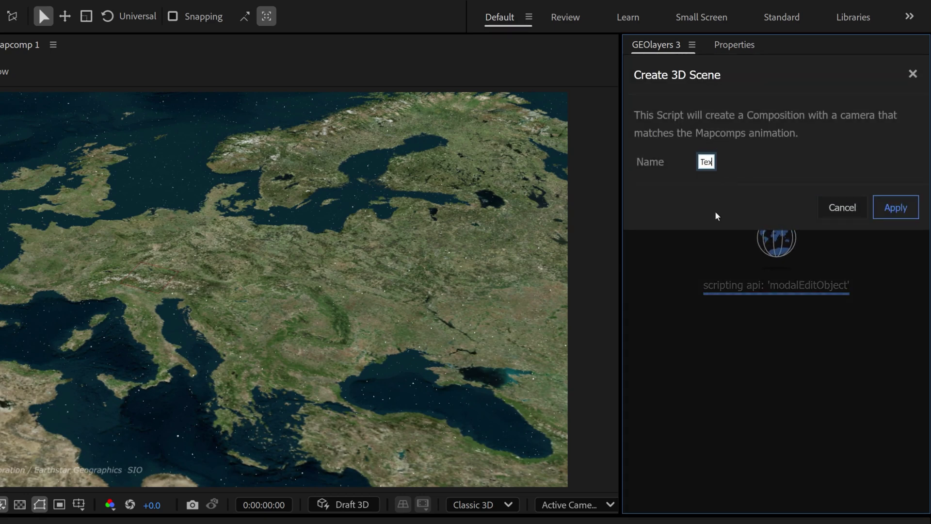
type("Text")
key("Return")
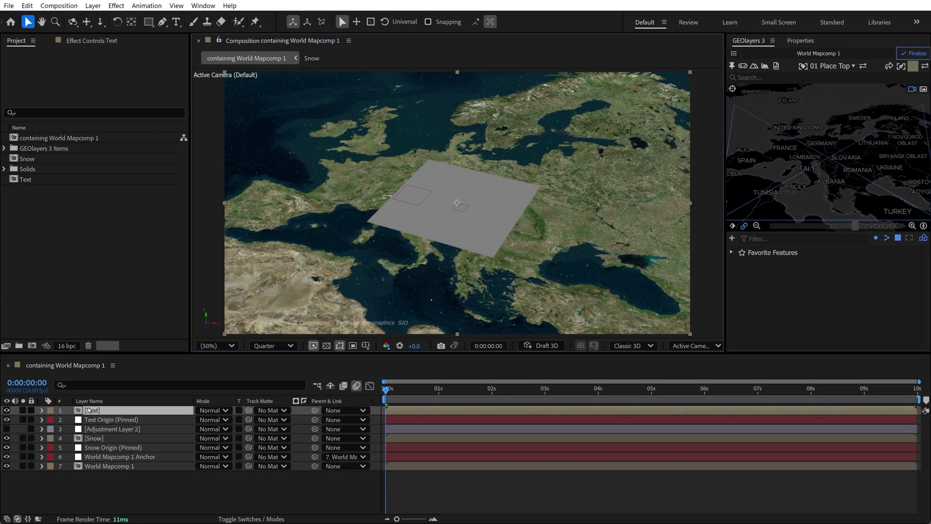
double_click(89, 410)
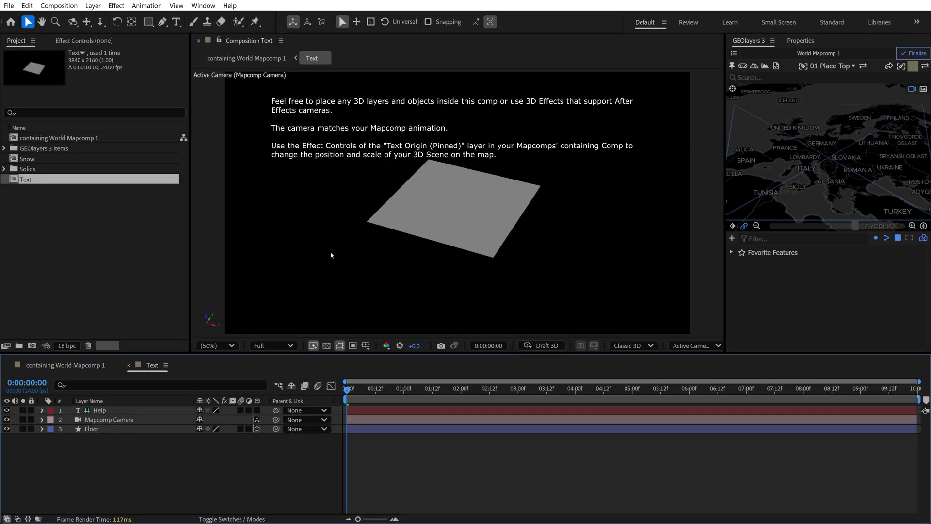
Add a 3D text layer reading 'MAPS!' and move it over the grey floor.
left_click(176, 23)
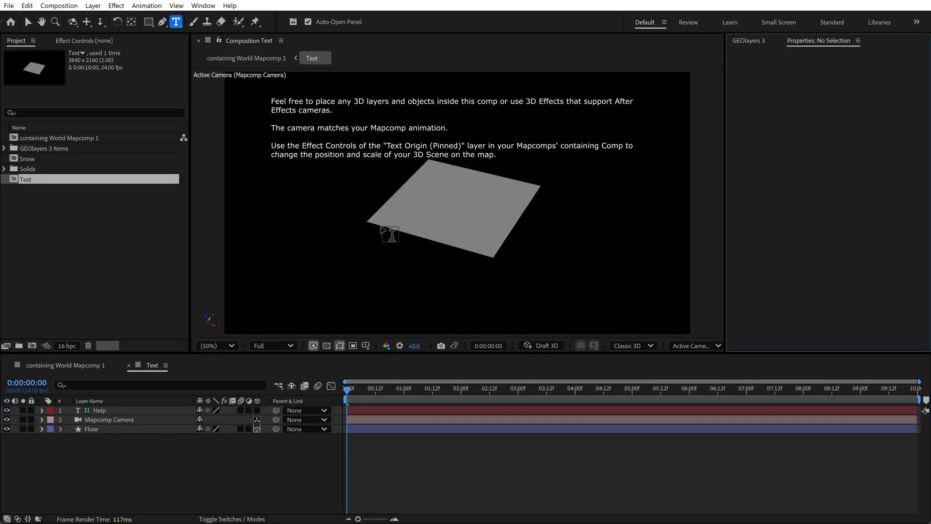
left_click(405, 225)
type("MAPS!")
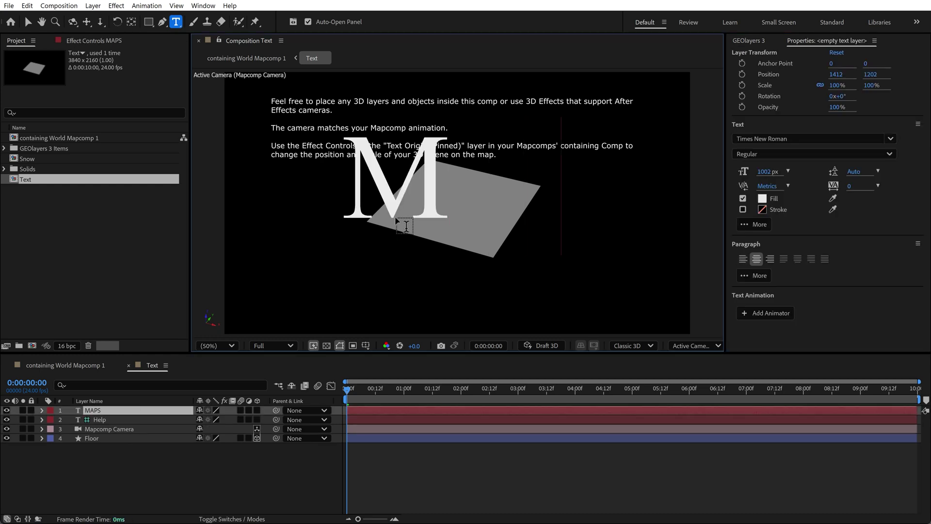
left_click(257, 410)
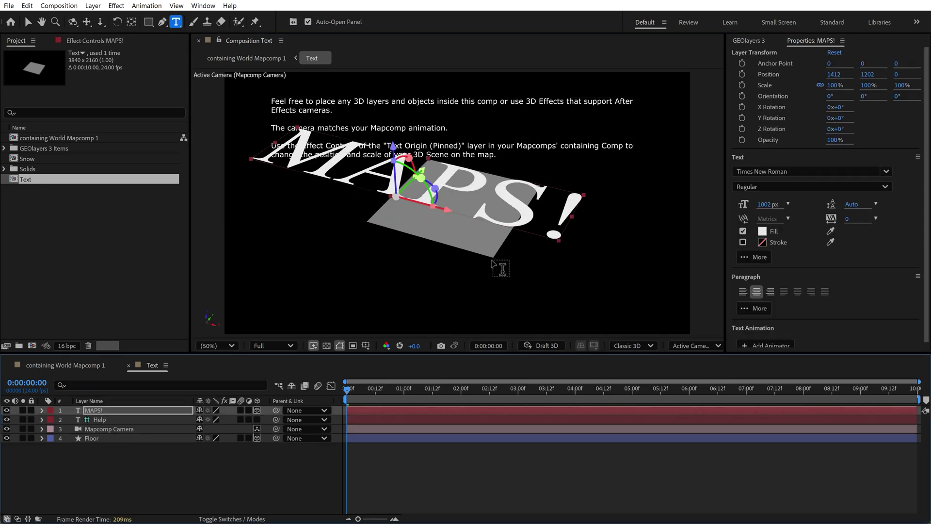
key("v")
left_click_drag(458, 211, 493, 220)
left_click_drag(463, 181, 504, 239)
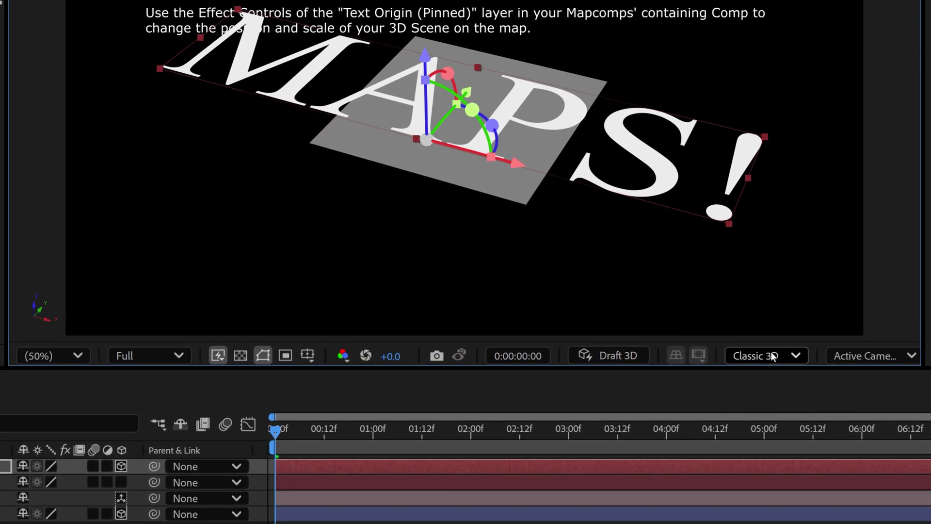
Use the Advanced 3D renderer and give MAPS! Extrusion Depth 55 with a Concave bevel, depth 8.
left_click(637, 345)
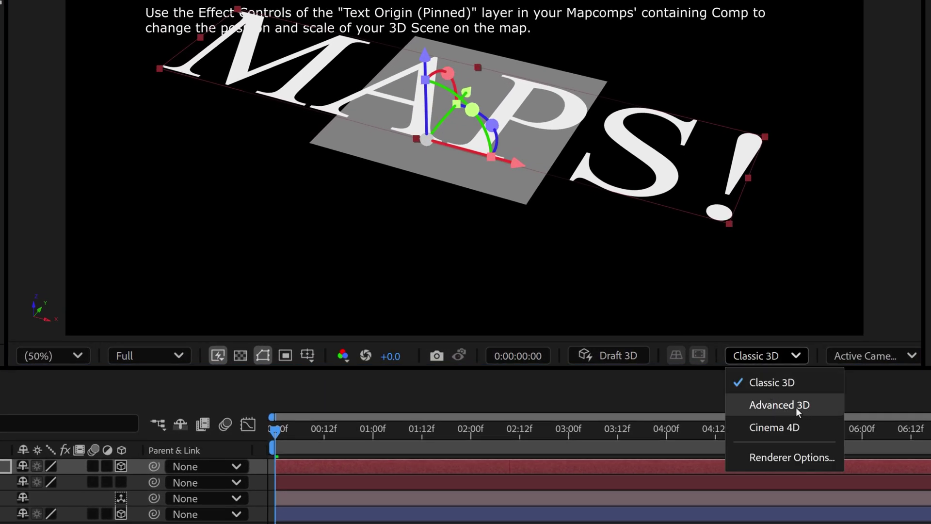
left_click(771, 404)
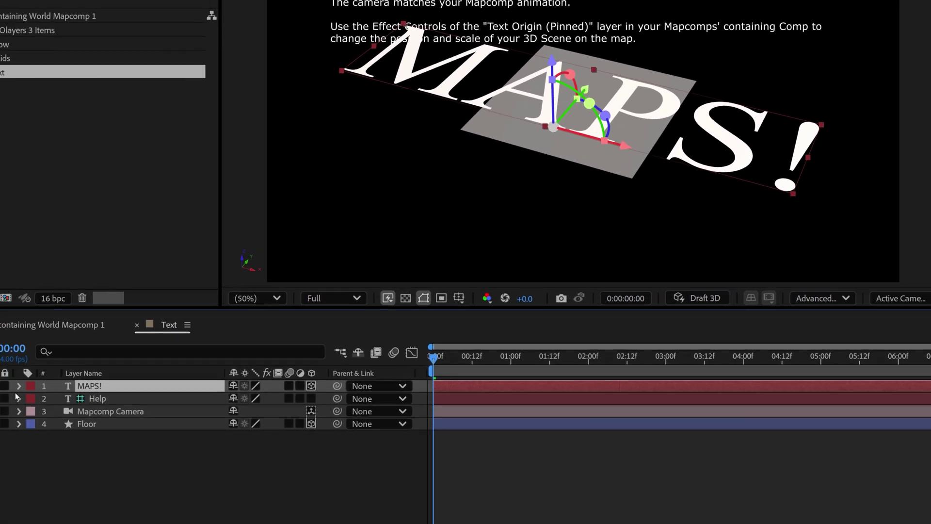
left_click(19, 385)
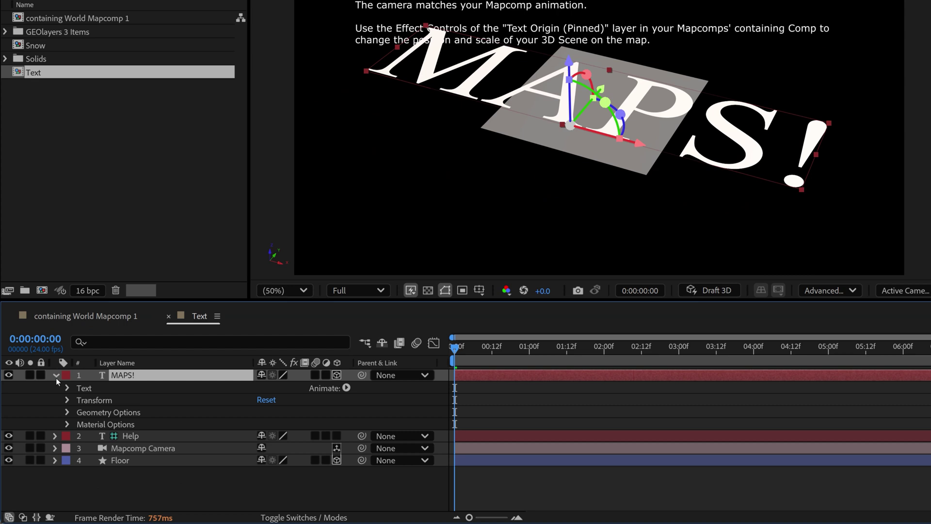
left_click(67, 412)
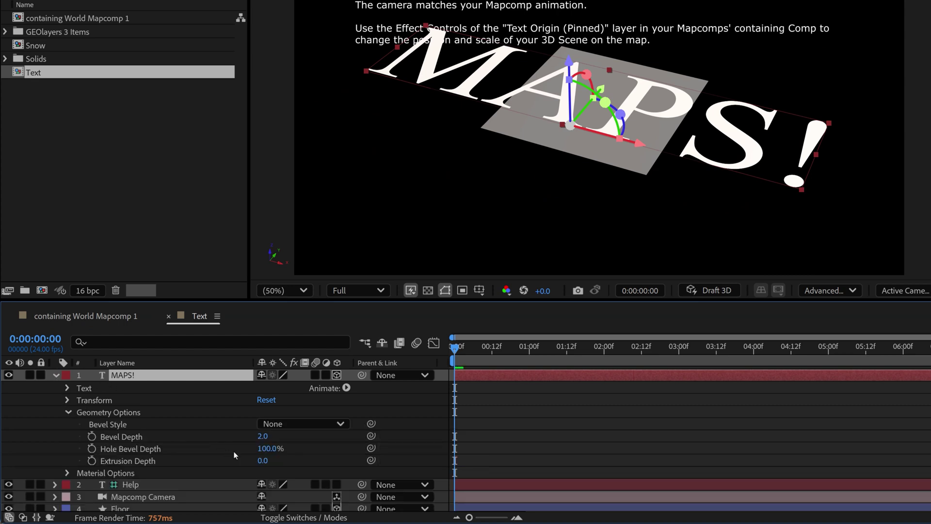
left_click_drag(266, 462, 306, 461)
left_click(283, 424)
left_click(289, 469)
left_click_drag(262, 436, 304, 439)
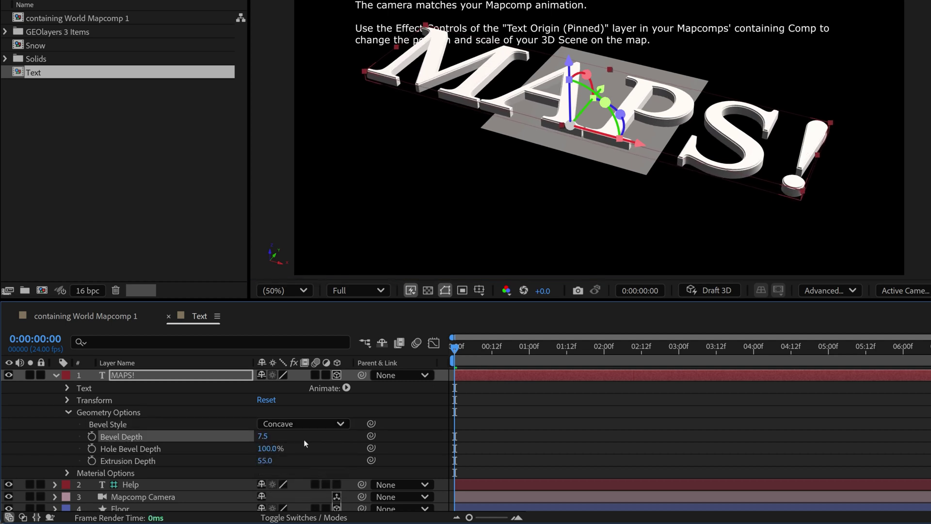
left_click(264, 437)
type("8")
key("Return")
Turn on Casts Shadows in the MAPS! text's Material Options.
left_click(67, 472)
scroll(48, 447, "down", 3)
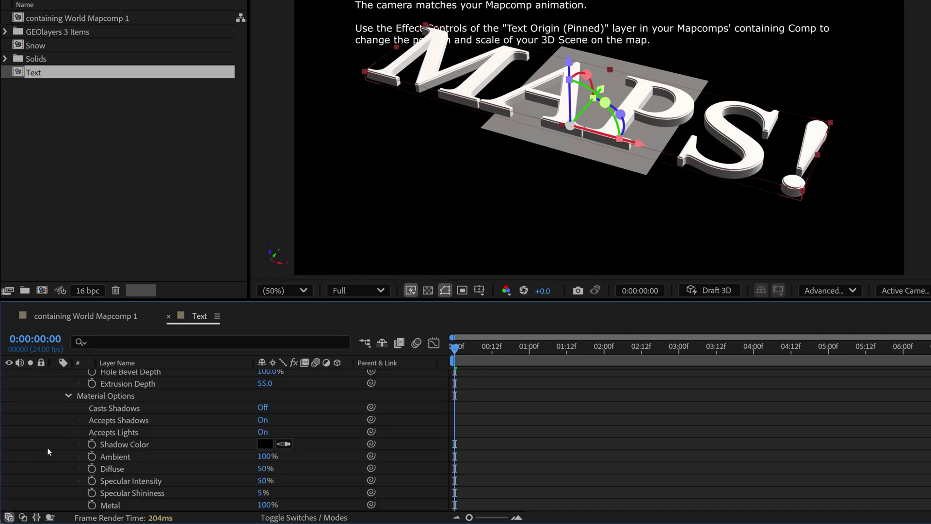
scroll(49, 446, "up", 2)
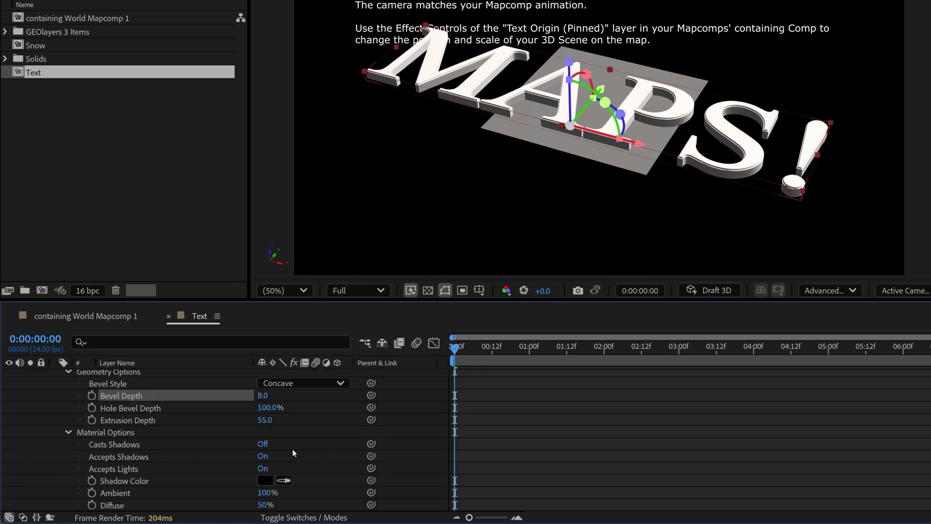
left_click(264, 444)
left_click(188, 442)
left_click(67, 432)
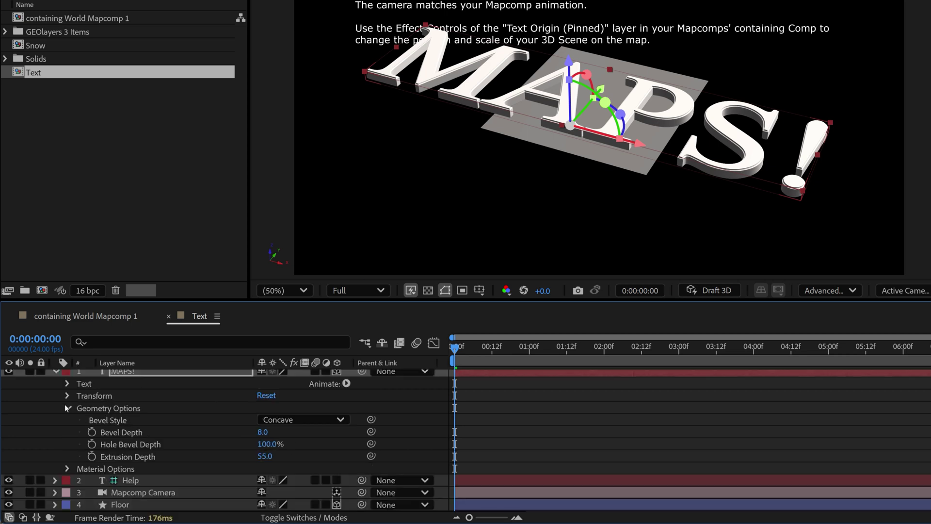
Collapse the MAPS! layer's properties and hide the grey Floor layer.
left_click(68, 407)
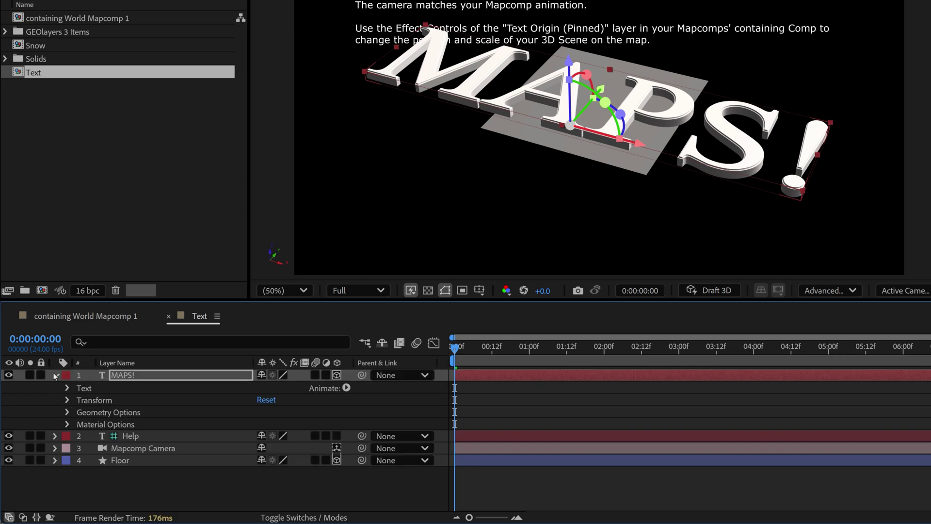
left_click(54, 375)
left_click(134, 442)
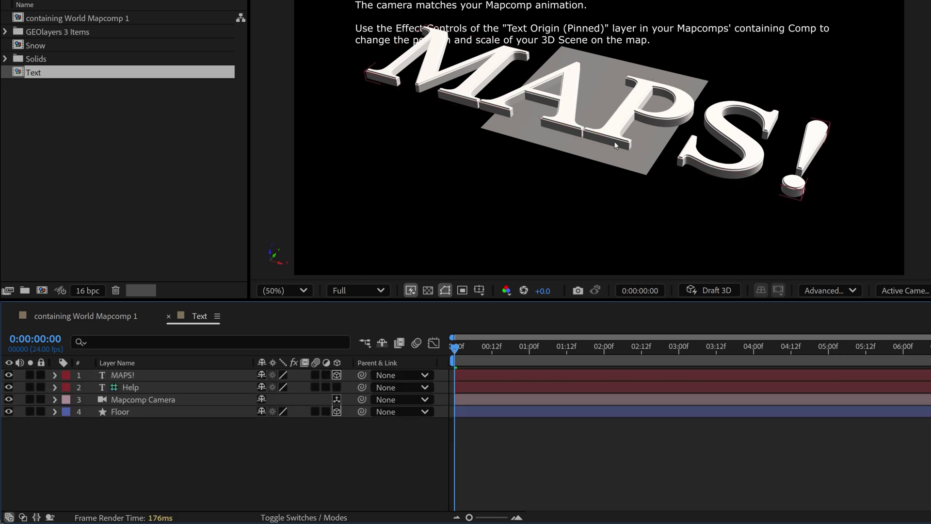
left_click(9, 411)
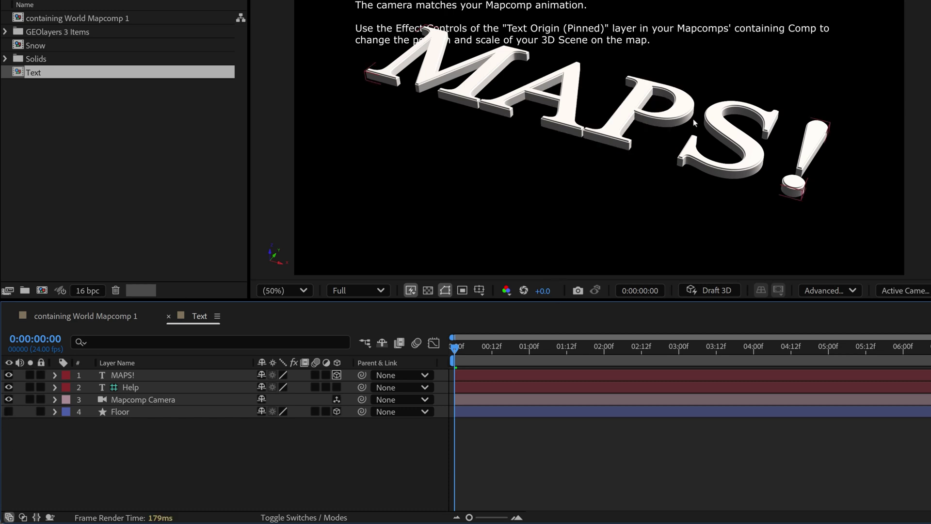
Create a new white solid named SHADOW CATCHER.
right_click(96, 448)
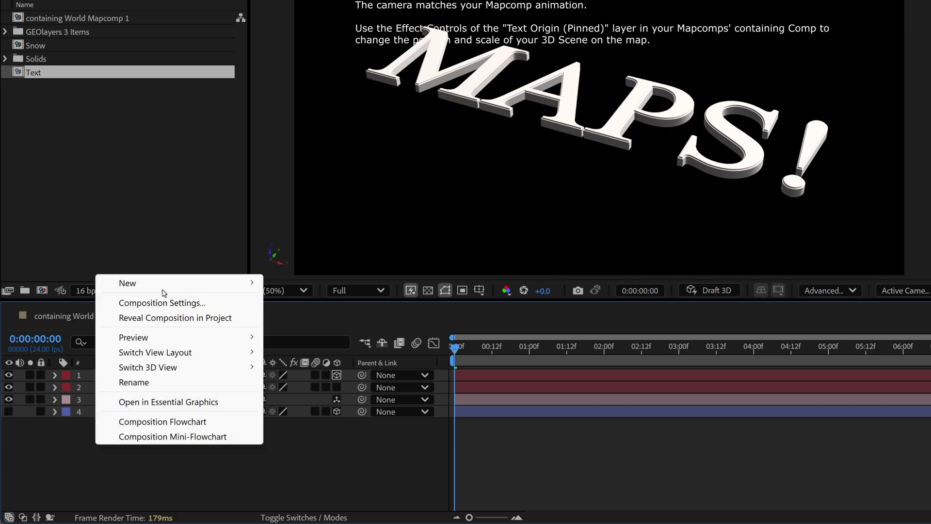
mouse_move(163, 287)
left_click(315, 316)
type("SHADOW ")
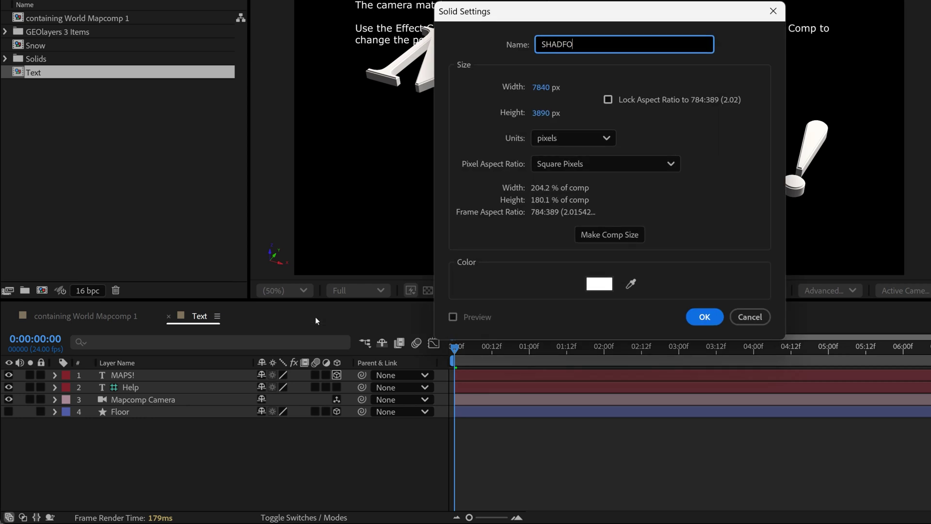
type("CATCHER")
key("Return")
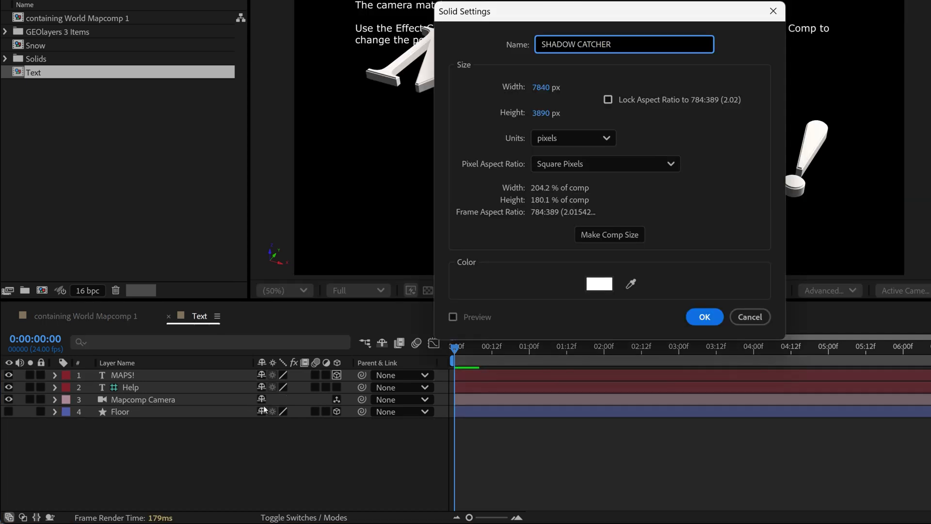
key("Return")
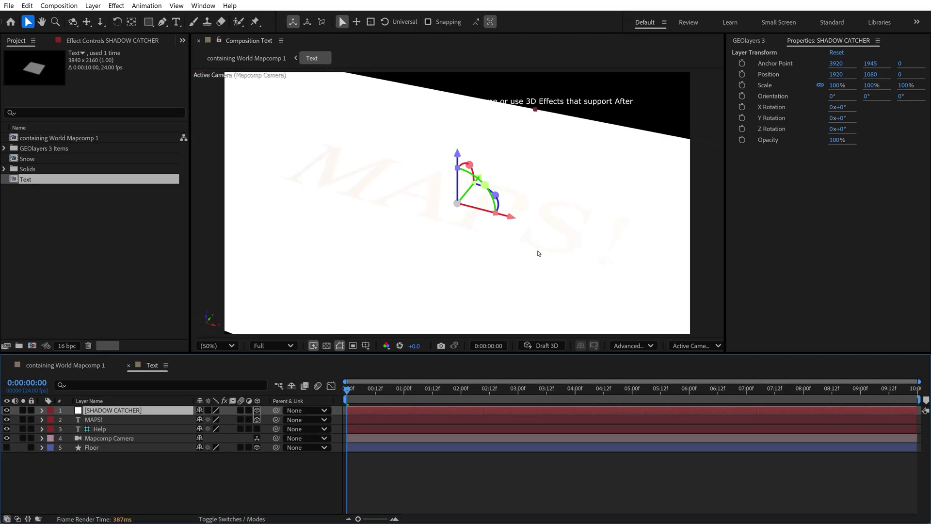
Move MAPS! above SHADOW CATCHER and raise its Z position to -156.6.
left_click(106, 420)
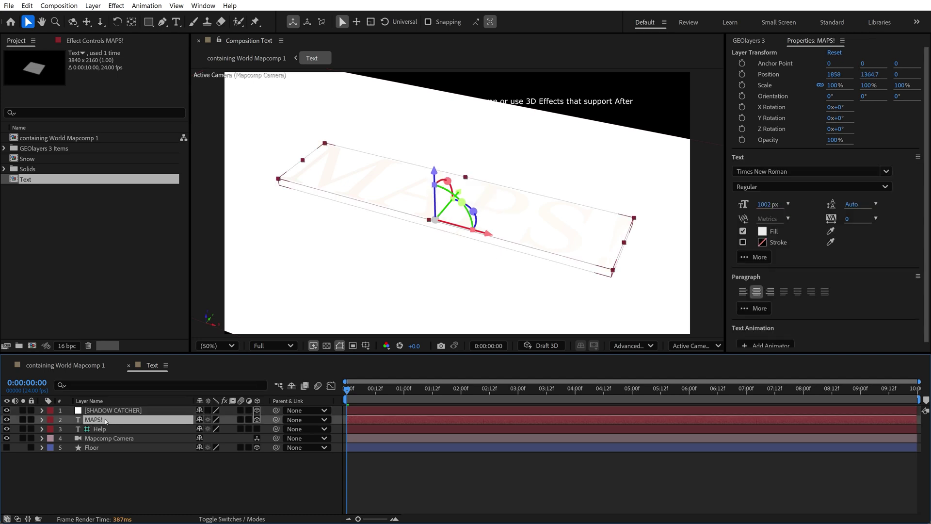
left_click_drag(106, 420, 108, 407)
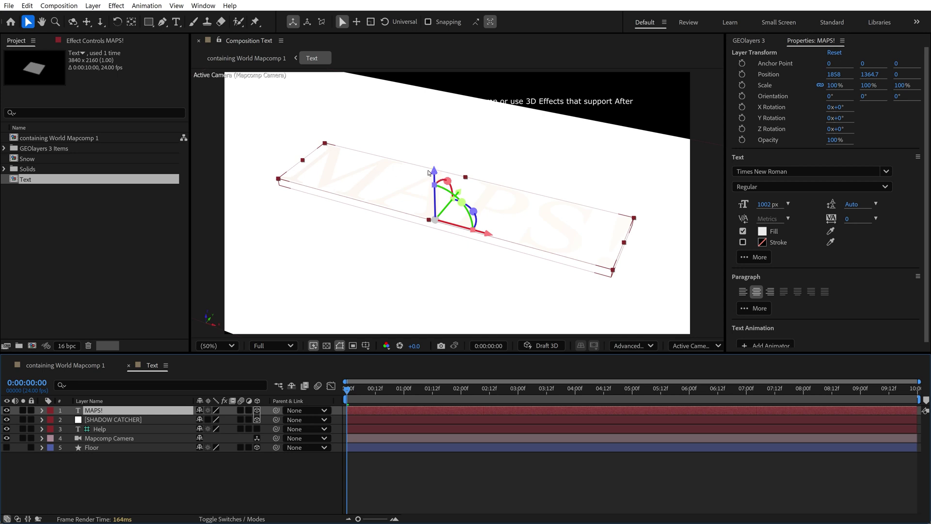
left_click_drag(434, 173, 434, 158)
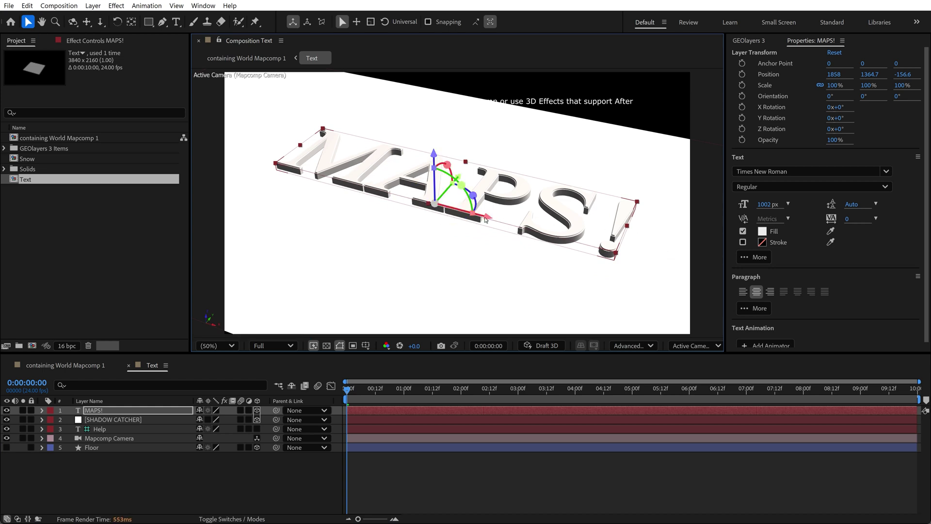
left_click(96, 490)
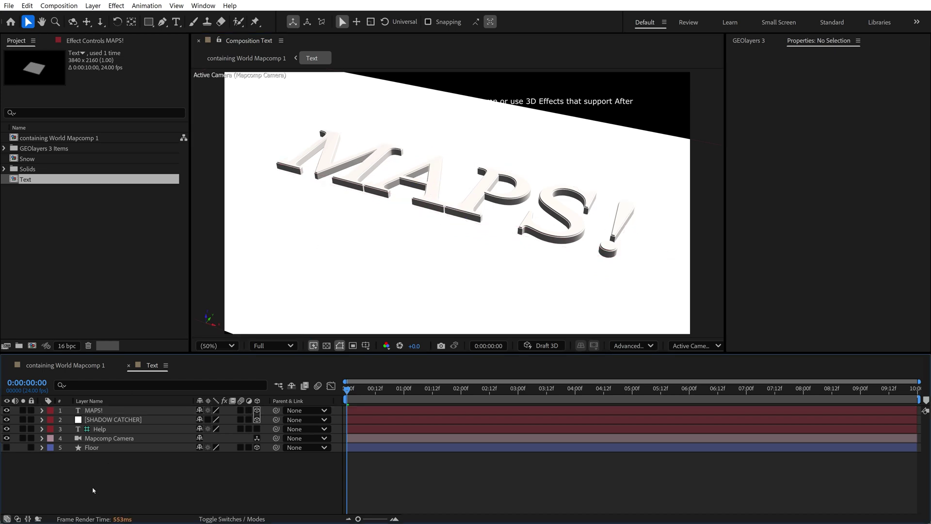
Add an Environment light that casts shadows at 75% darkness.
right_click(102, 486)
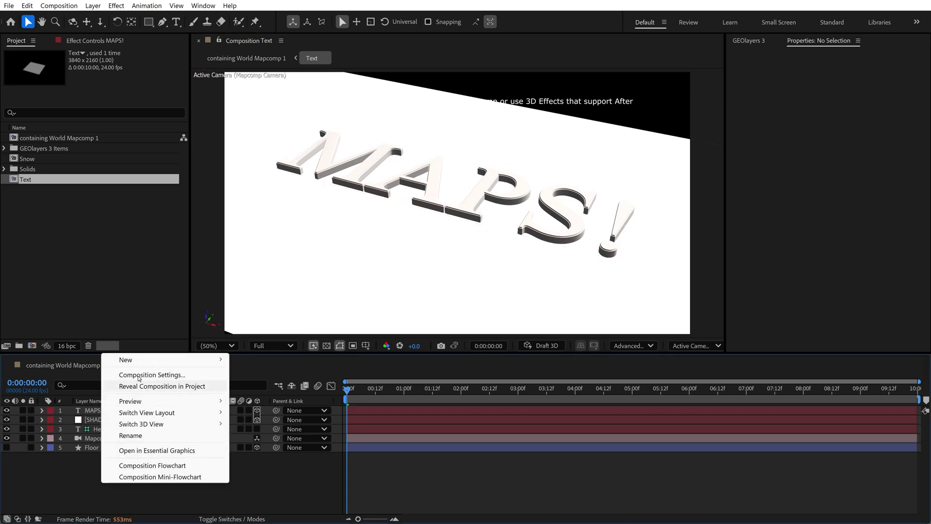
mouse_move(143, 364)
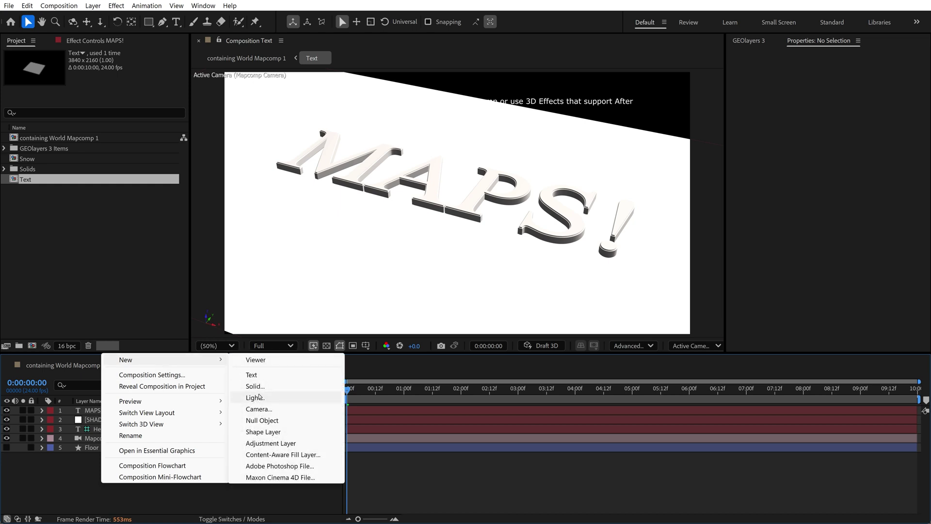
left_click(260, 396)
left_click(466, 148)
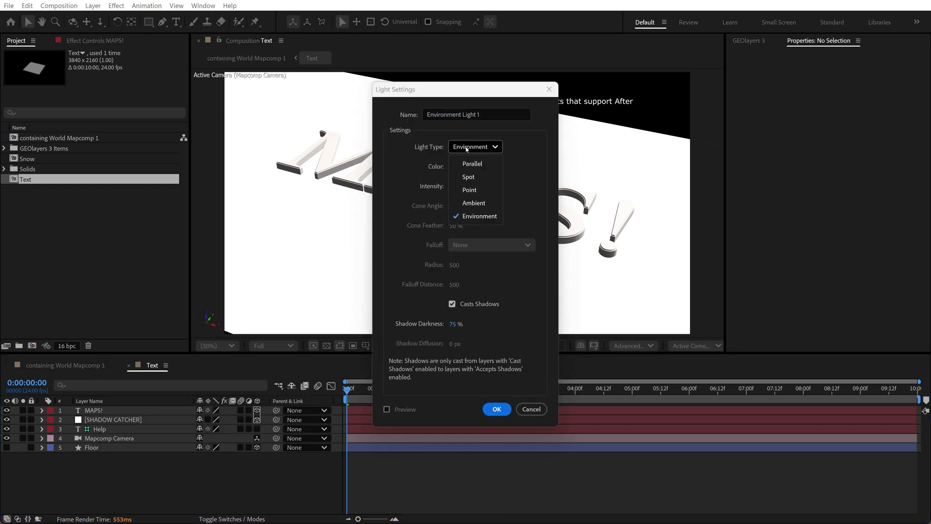
left_click(480, 216)
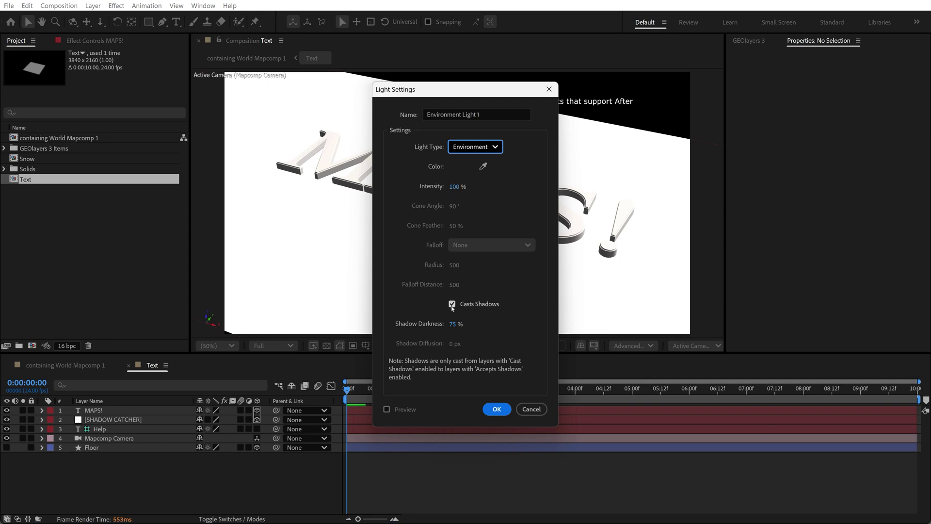
left_click(497, 410)
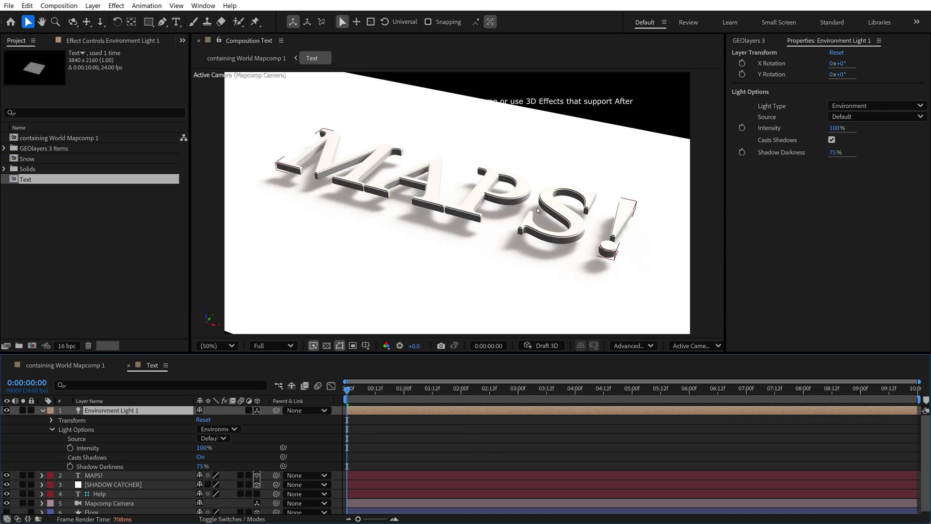
Set SHADOW CATCHER's Accepts Shadows to Only and view the shadowed MAPS! in World Mapcomp 1.
left_click(43, 412)
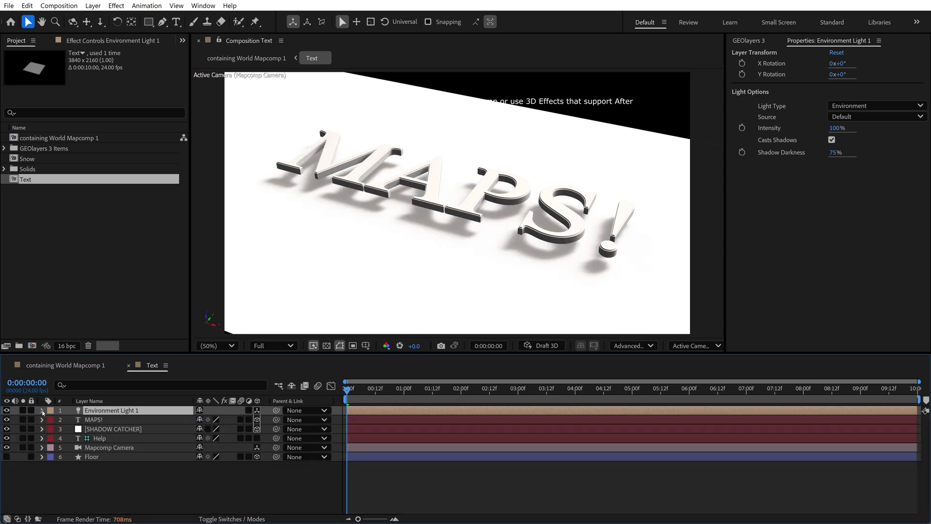
left_click(58, 429)
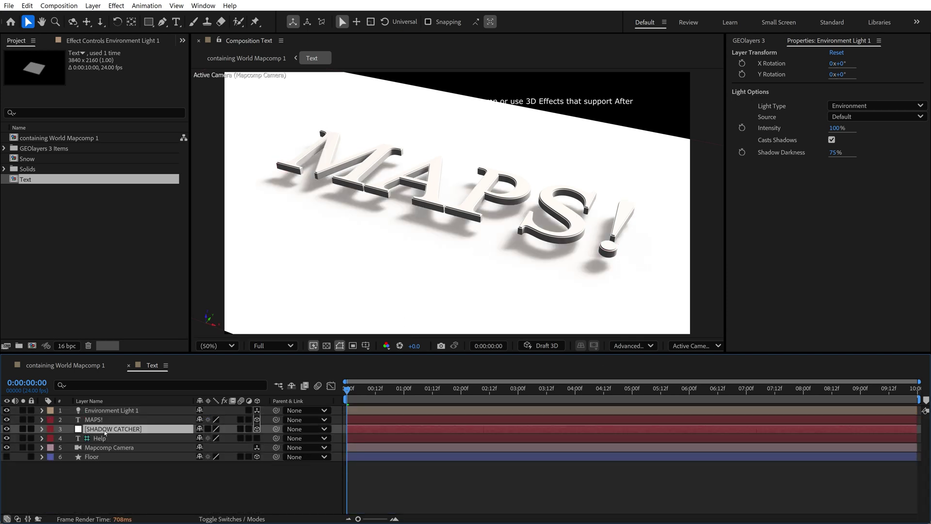
left_click(42, 429)
left_click(52, 458)
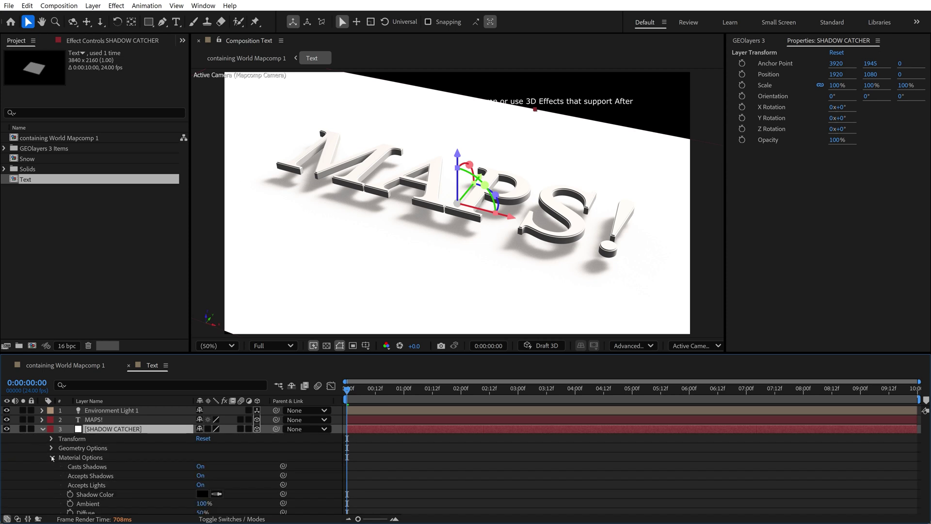
scroll(52, 462, "down", 2)
left_click(78, 449)
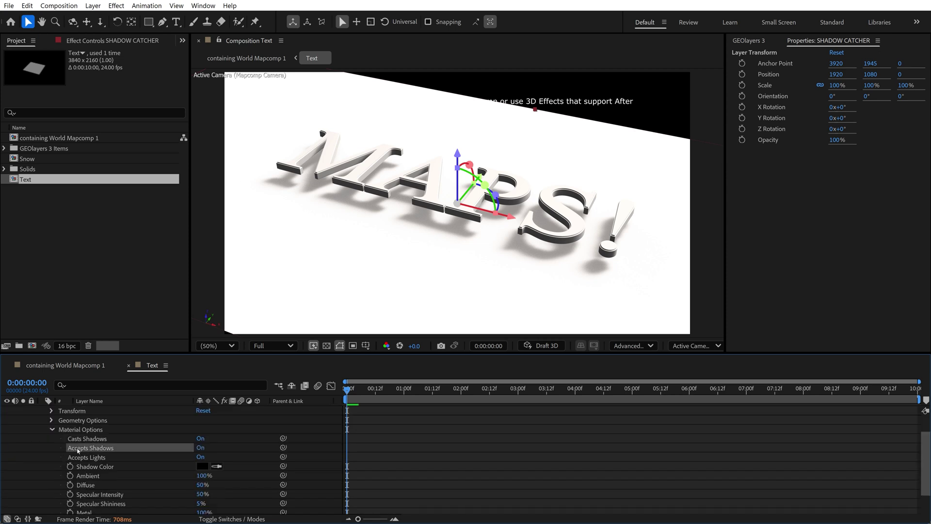
left_click(200, 447)
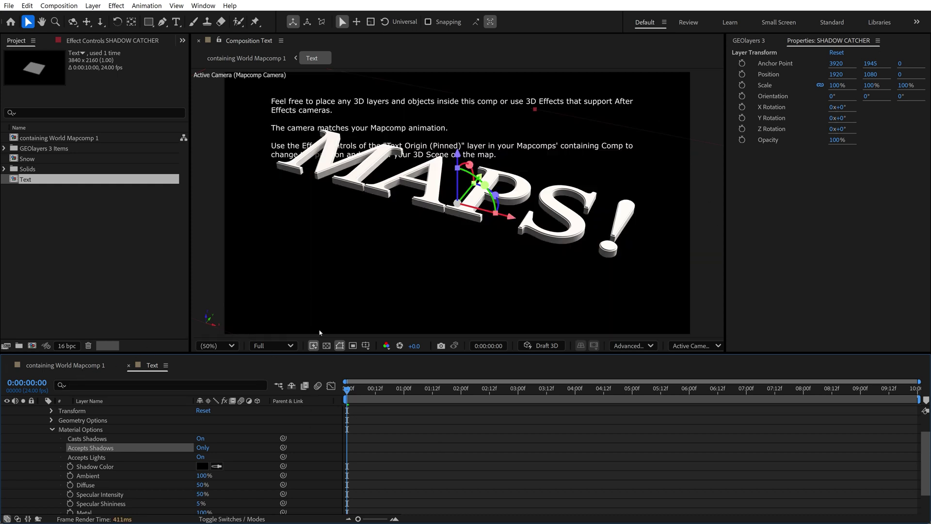
left_click(326, 345)
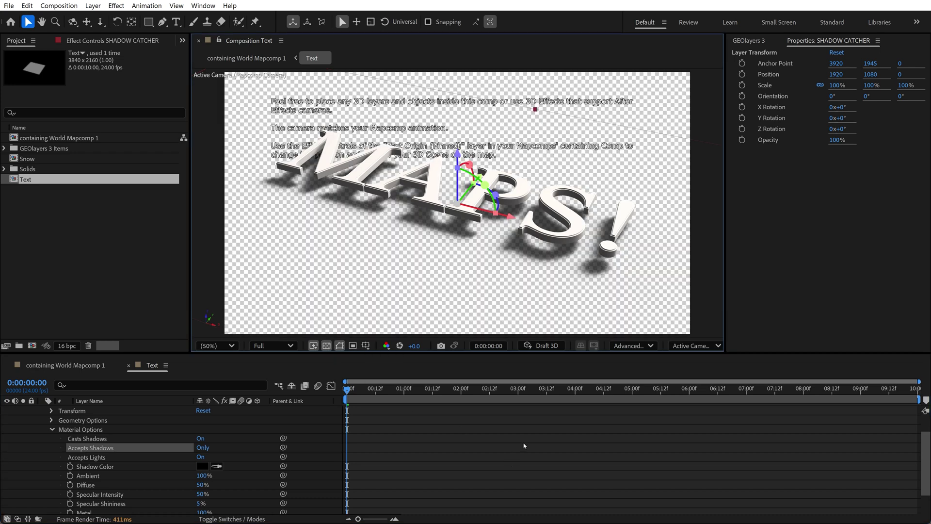
left_click(64, 365)
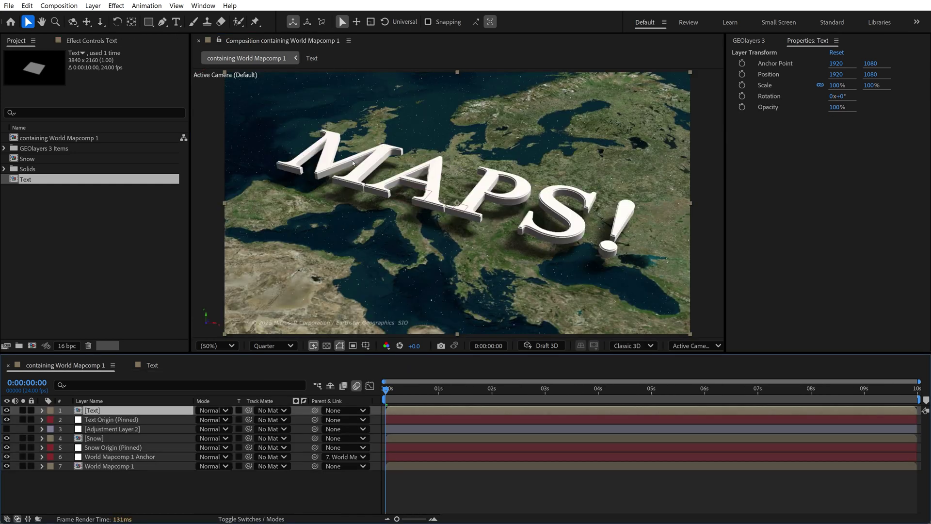
left_click(153, 366)
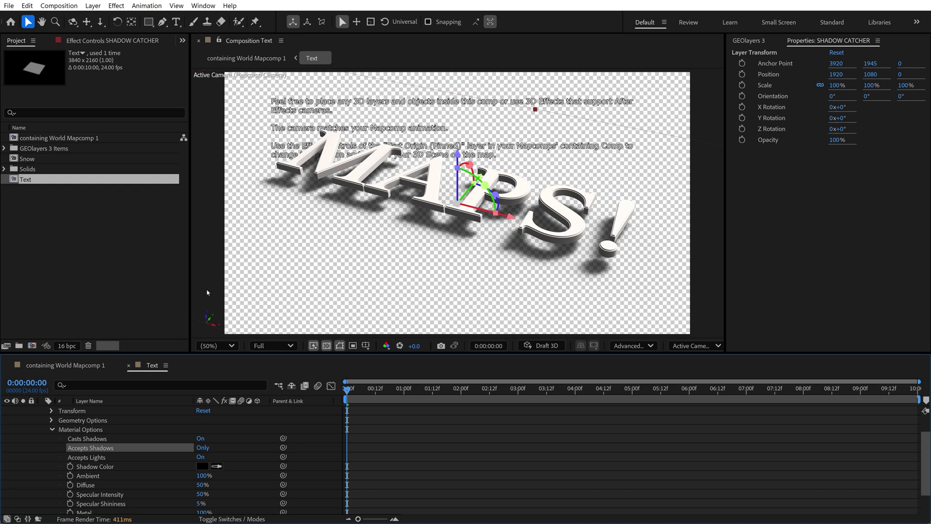
scroll(48, 437, "up", 2)
left_click(42, 428)
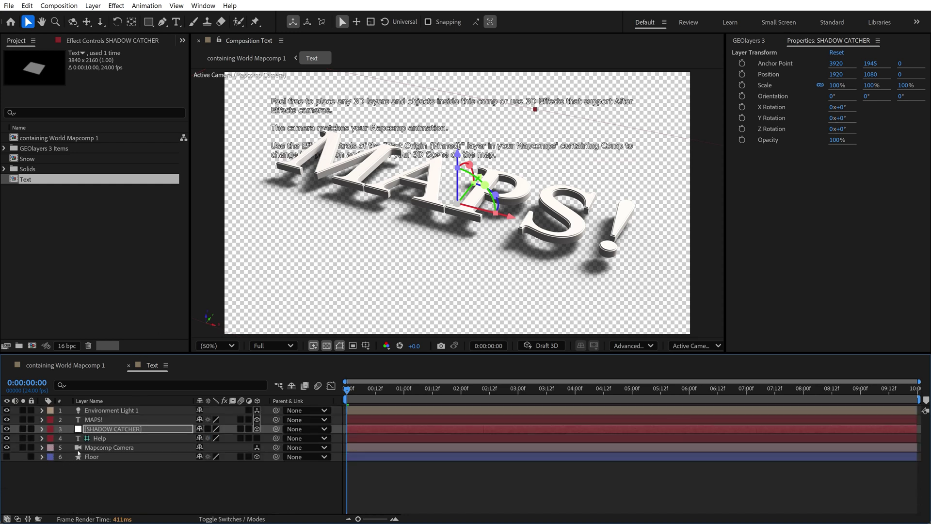
right_click(102, 440)
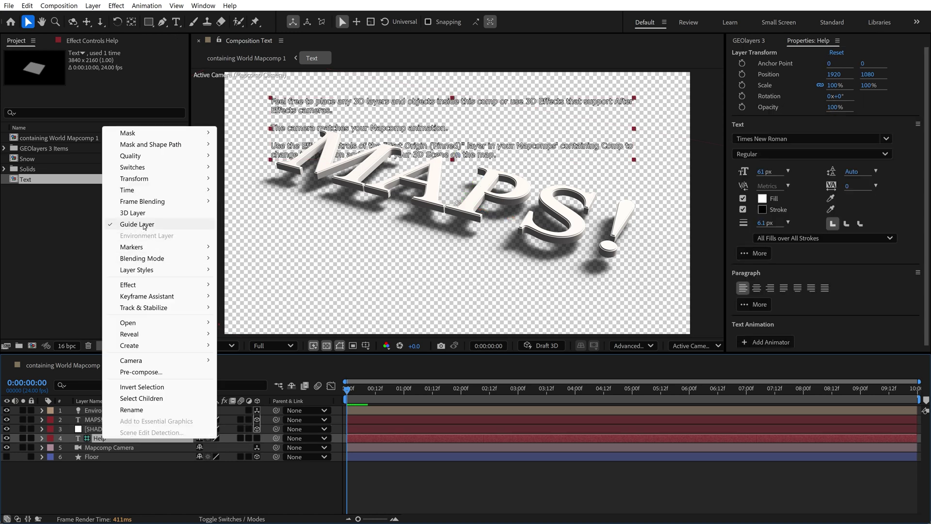
left_click(157, 390)
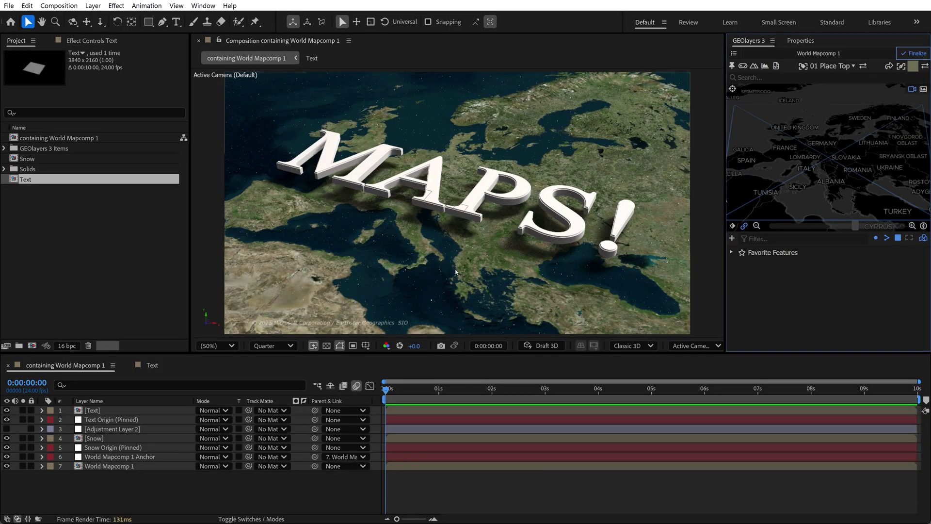
left_click(636, 347)
left_click(636, 347)
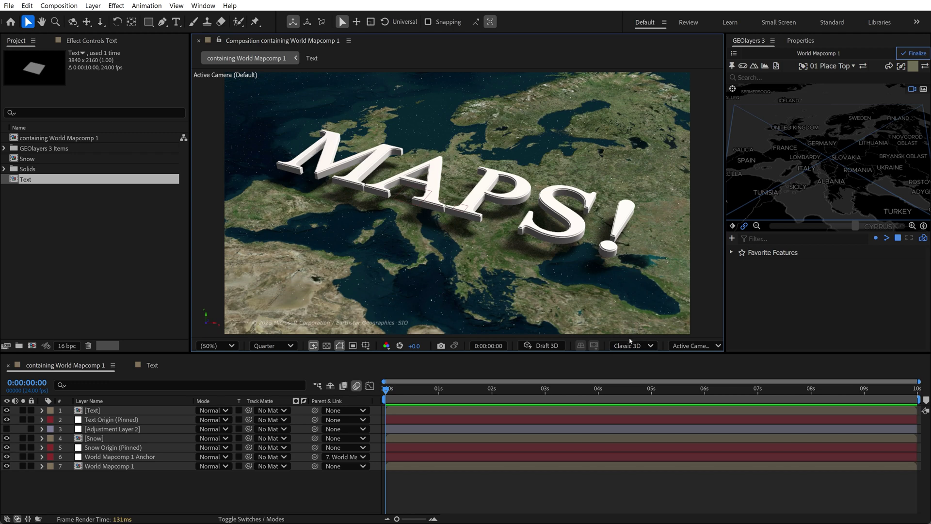
left_click(154, 366)
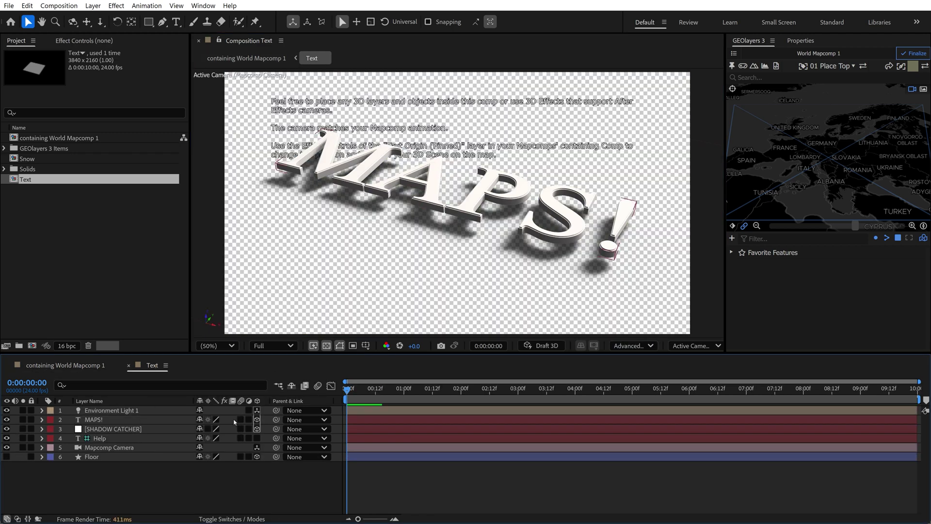
left_click(59, 5)
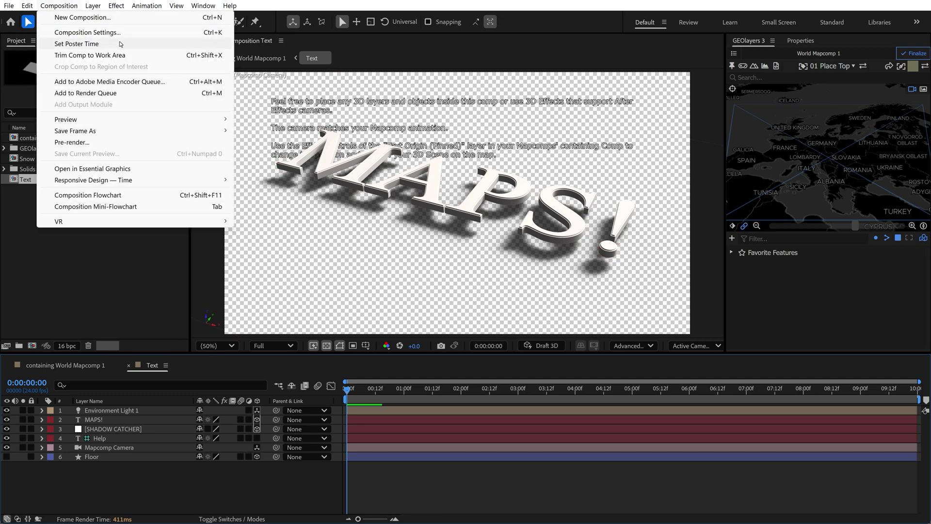
left_click(87, 32)
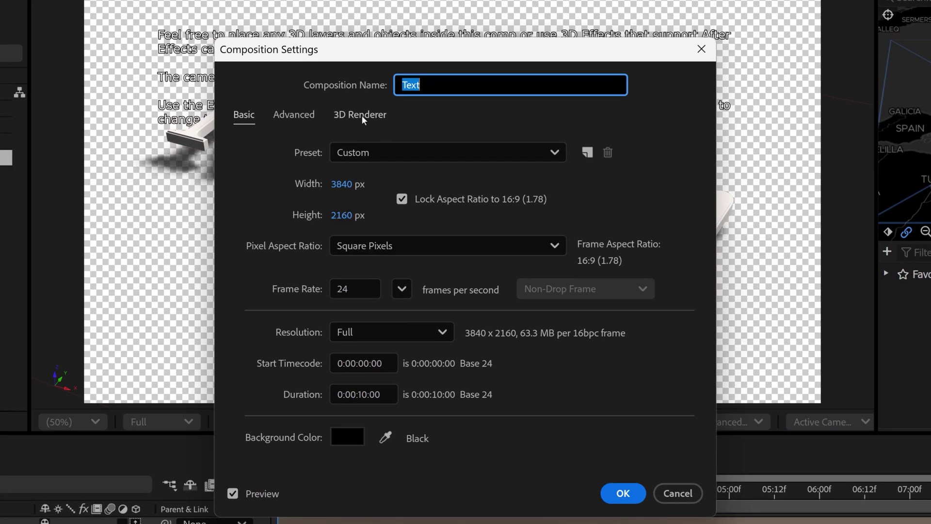
left_click(362, 115)
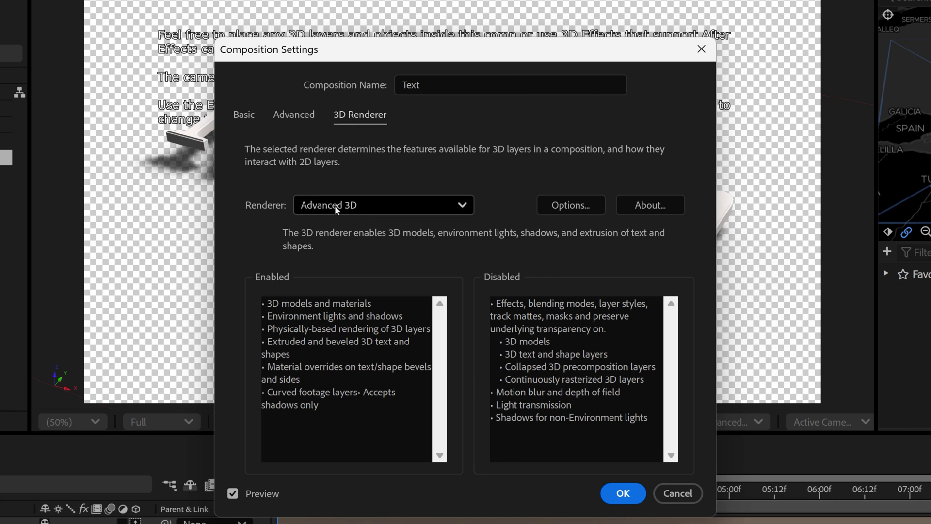
left_click(393, 211)
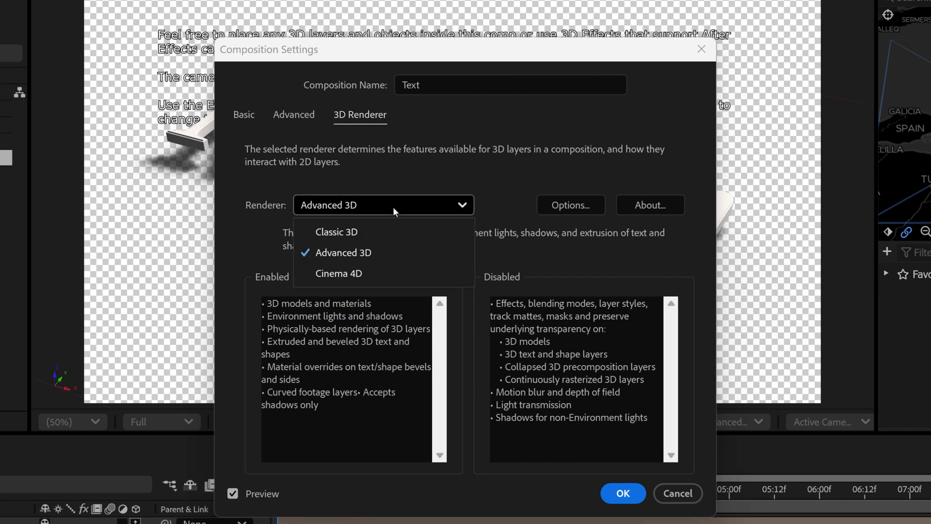
left_click(508, 260)
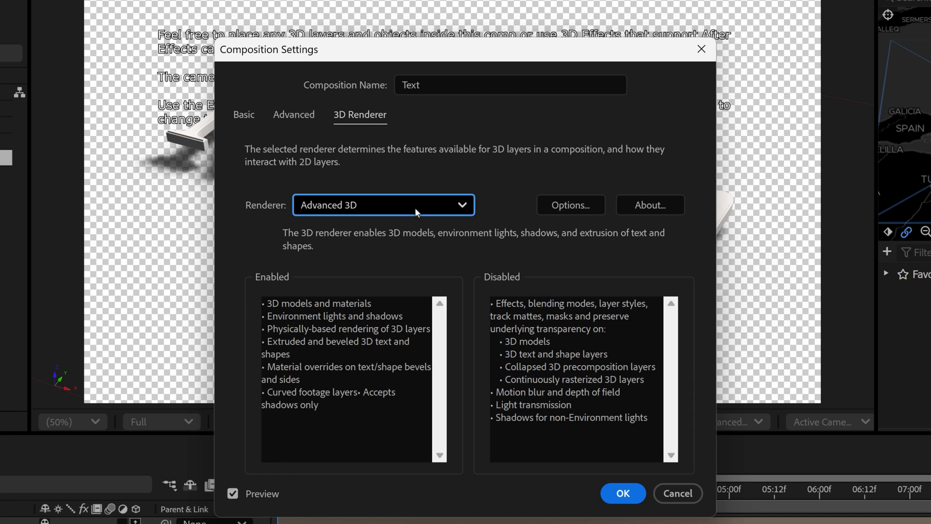
left_click(624, 493)
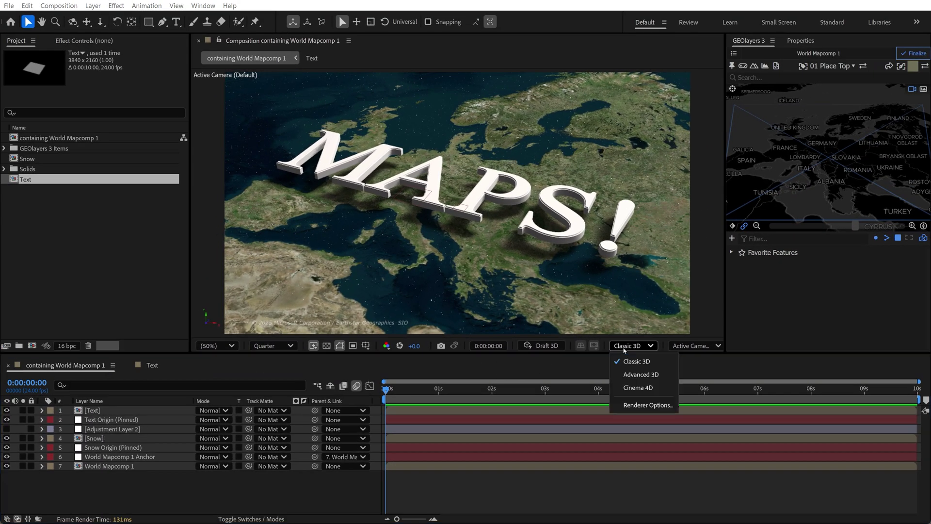
Keep Classic 3D for the map comp and return to the Text composition.
left_click(625, 361)
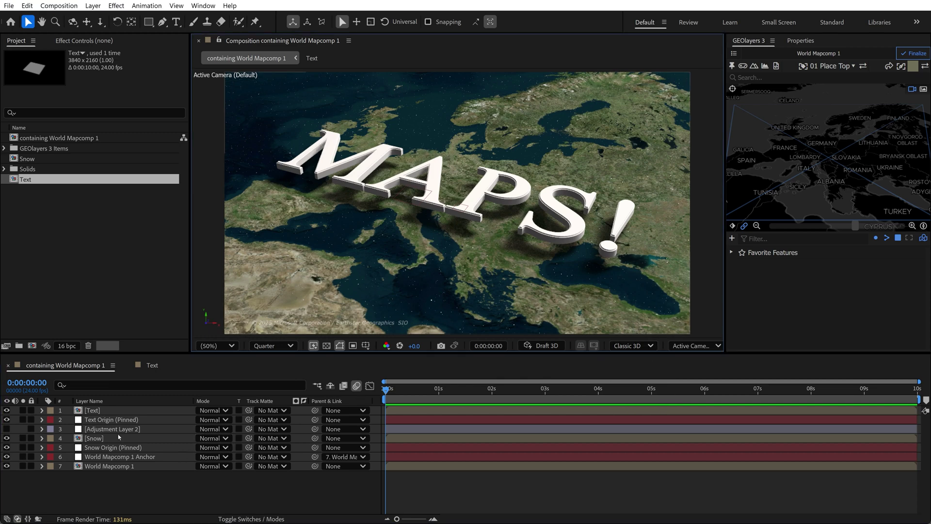
left_click(151, 365)
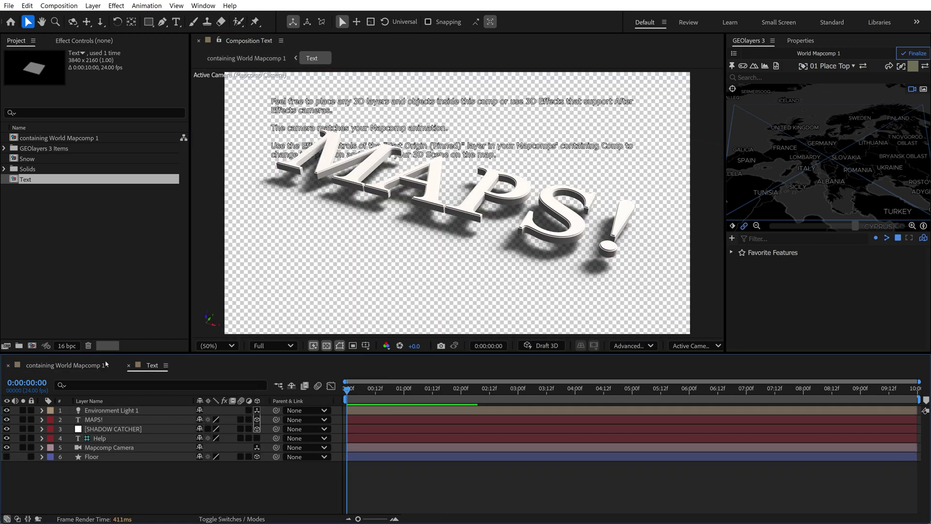
left_click(80, 365)
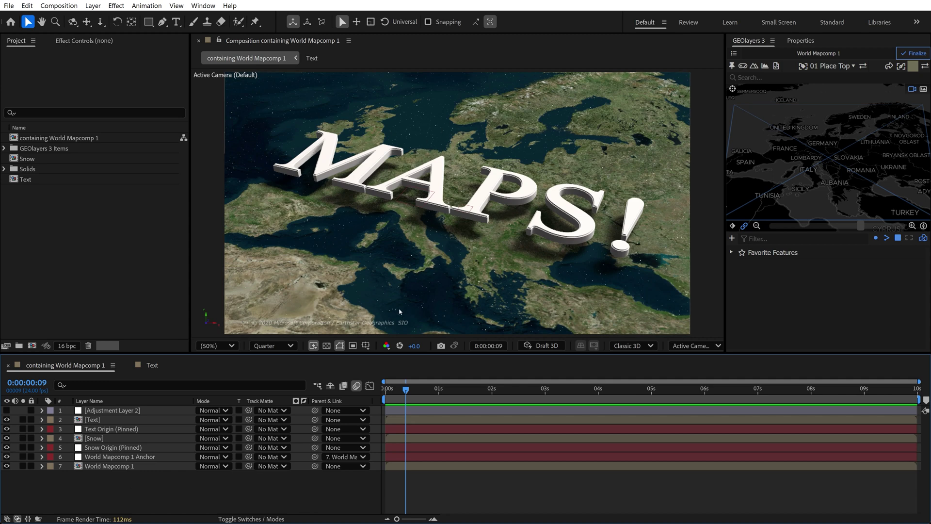
left_click(152, 367)
Drag High-Rise+building.glb from the 05-graphics folder into the Text comp viewer.
key("alt+Tab")
key("alt+Tab")
key("alt+Tab")
key("alt+Tab")
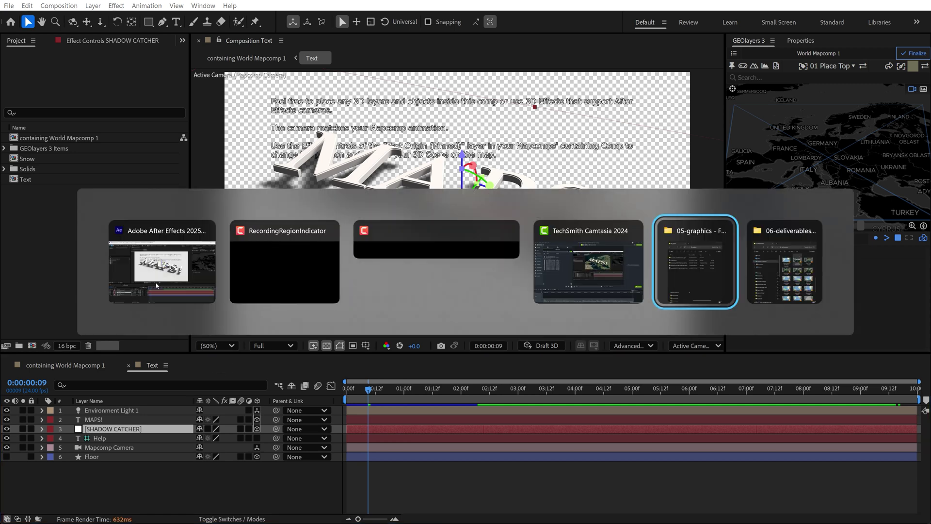
left_click_drag(868, 320, 782, 274)
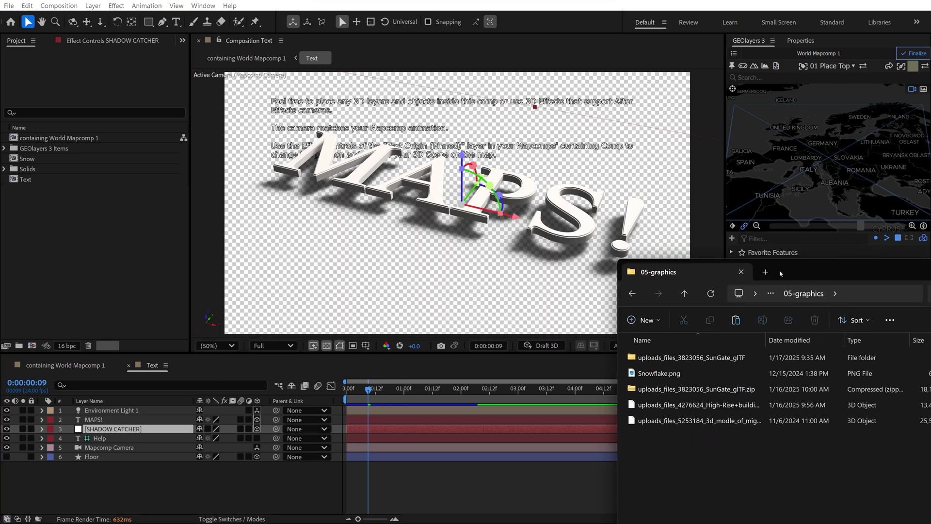
left_click(708, 405)
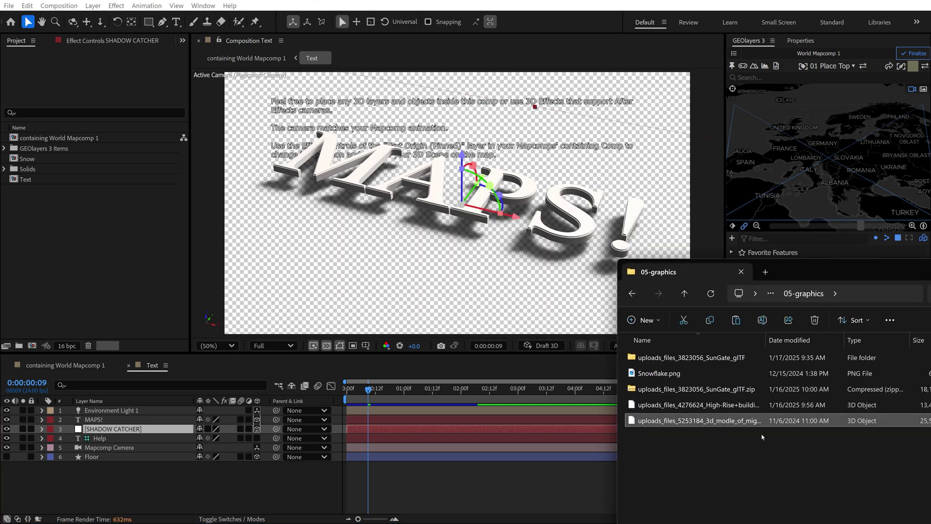
left_click(712, 421, "shift")
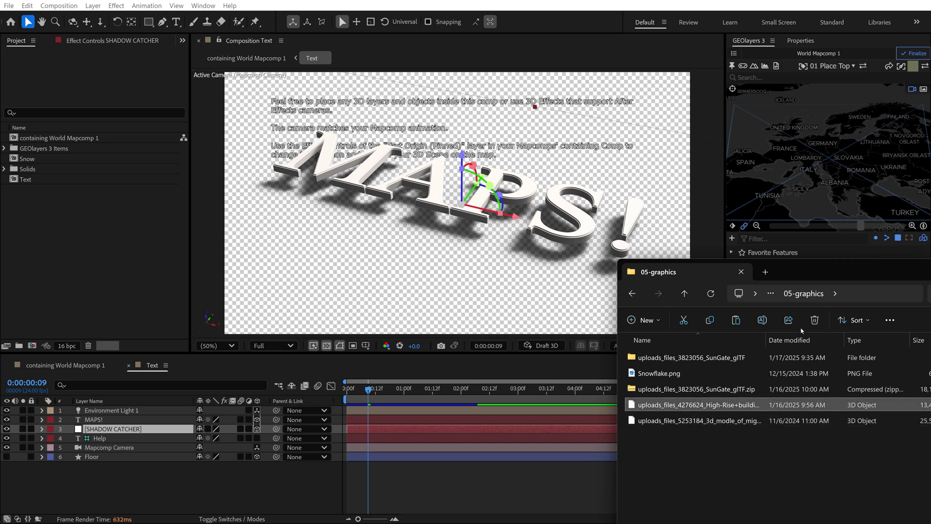
left_click_drag(766, 339, 835, 340)
left_click(762, 412)
left_click(666, 434)
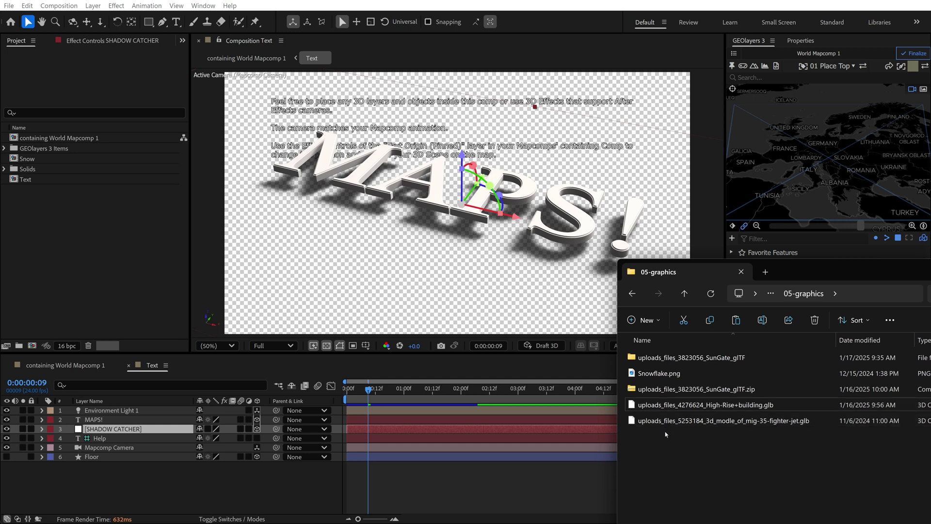
left_click_drag(645, 405, 352, 228)
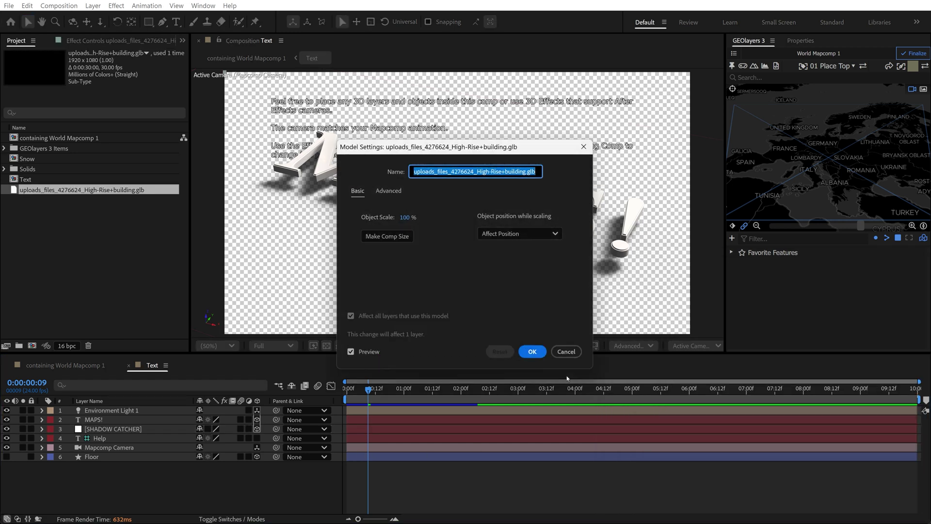
Fit the building model to the comp size and turn off the transparency grid.
left_click(382, 238)
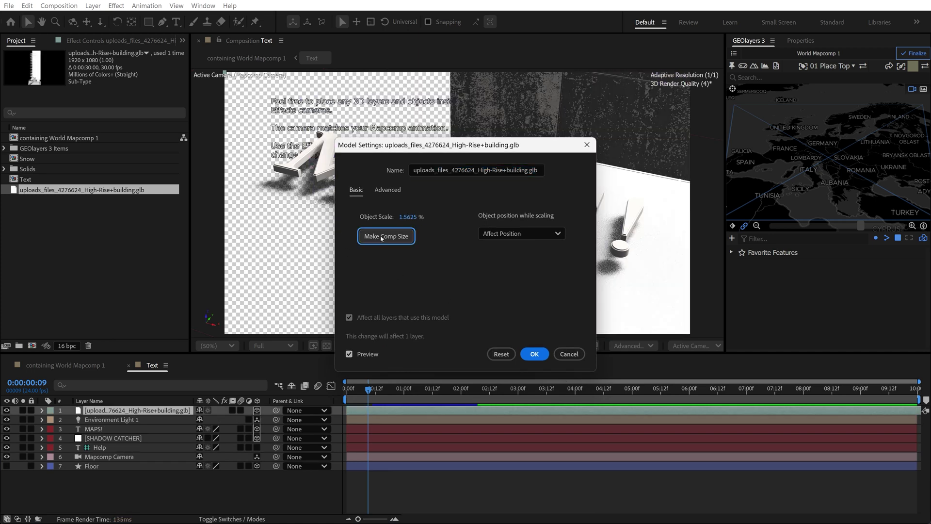
left_click(534, 353)
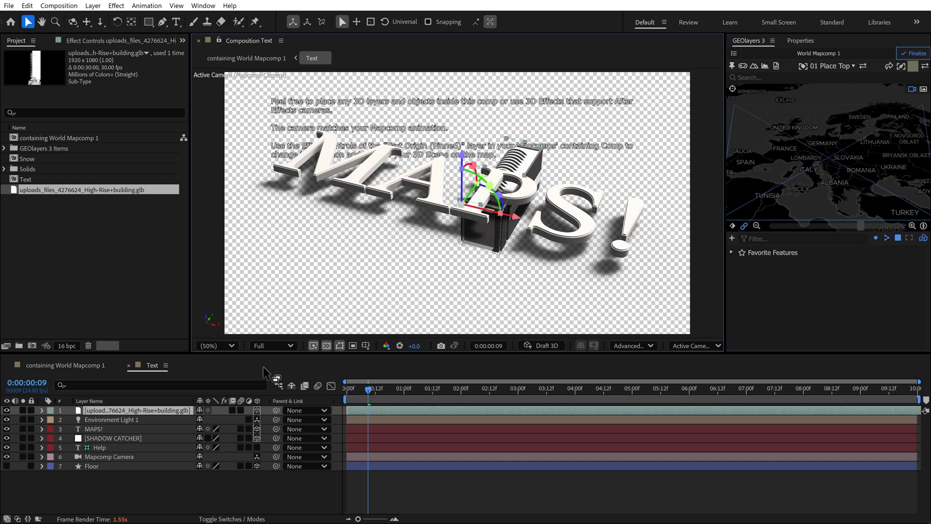
left_click(327, 348)
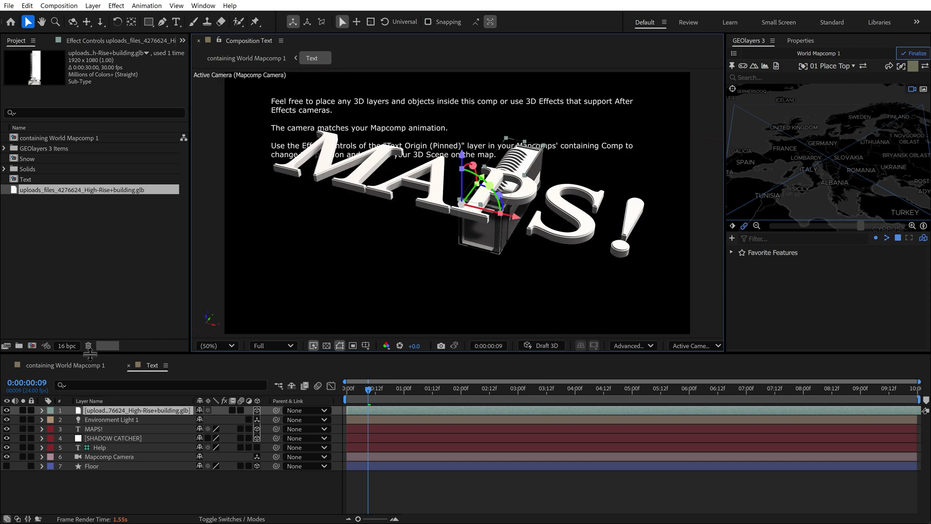
Stand the building upright at 90° X Rotation and scale it to 20%.
key("r")
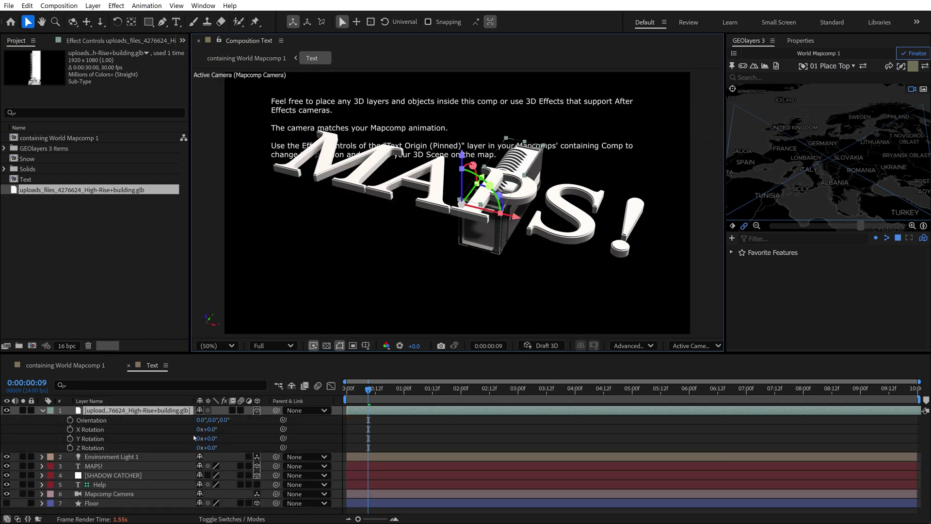
left_click(213, 430)
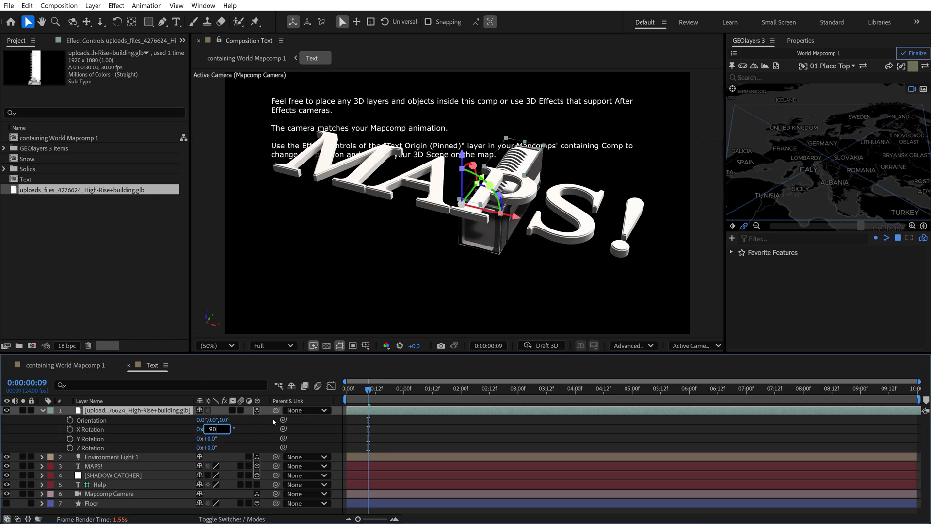
type("90")
key("Return")
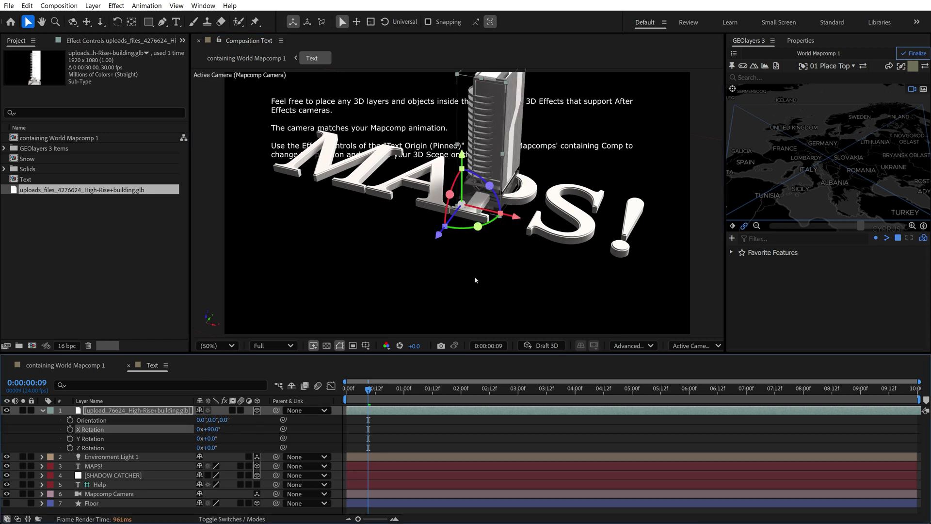
key("s")
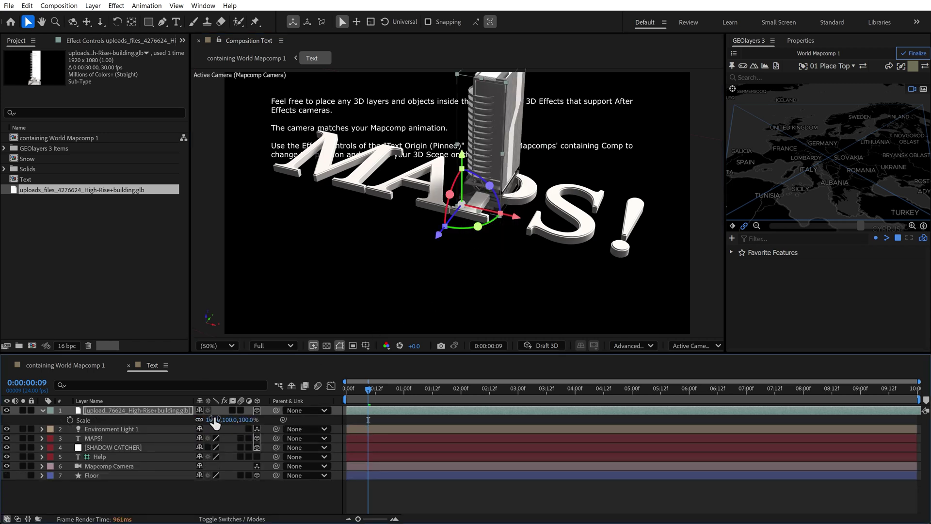
left_click(213, 420)
type("20")
key("Return")
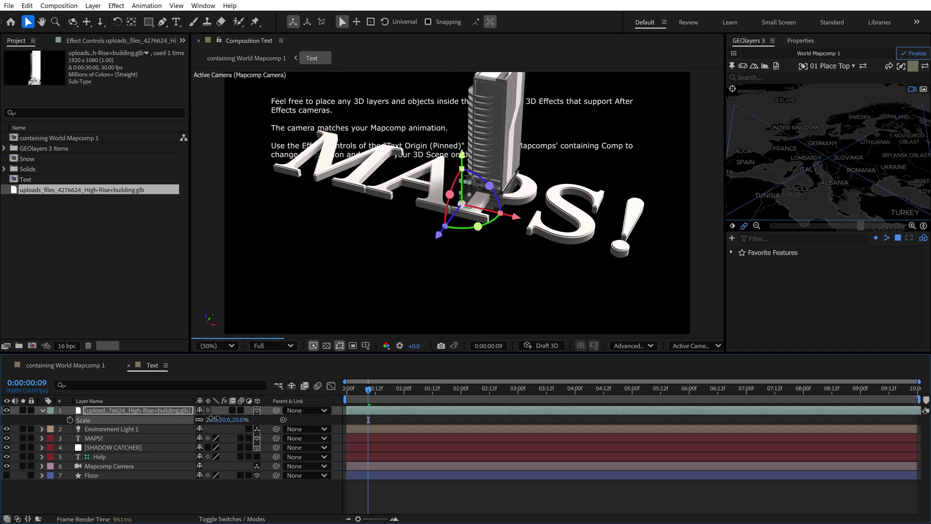
Place the building just left of MAPS!, checking it over the map comp.
left_click_drag(439, 236, 399, 313)
left_click_drag(471, 281, 322, 247)
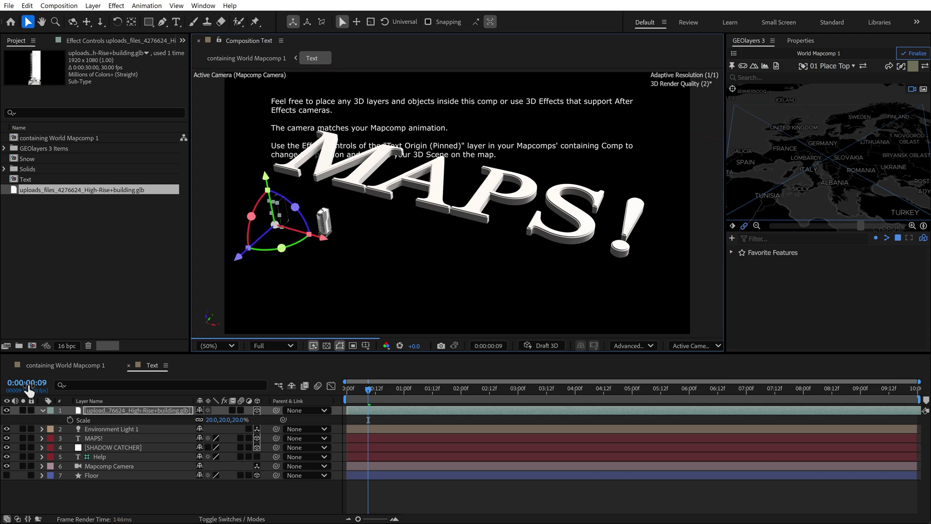
left_click(61, 366)
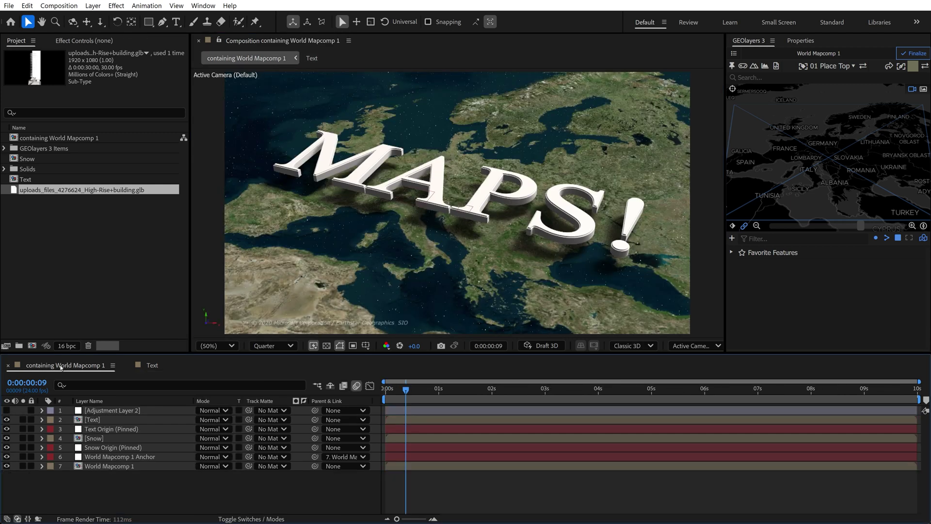
left_click(146, 365)
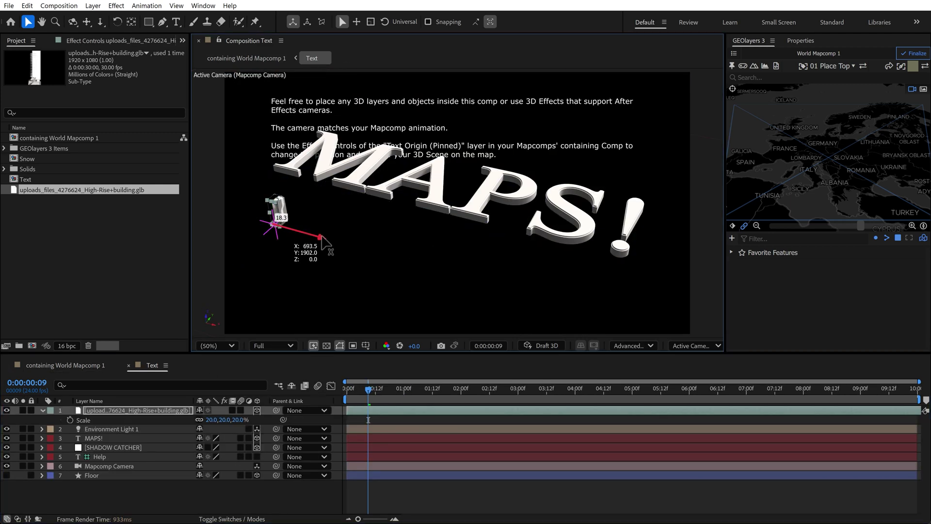
left_click(69, 366)
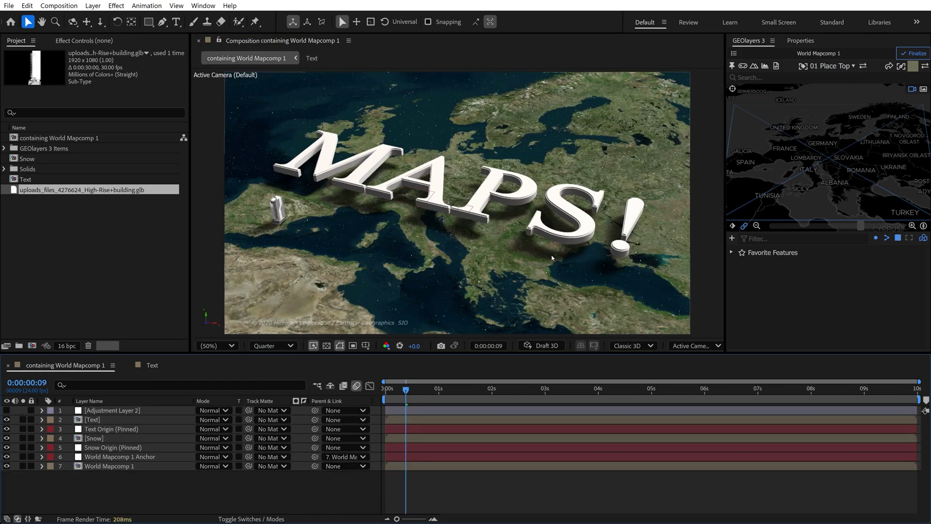
left_click(145, 365)
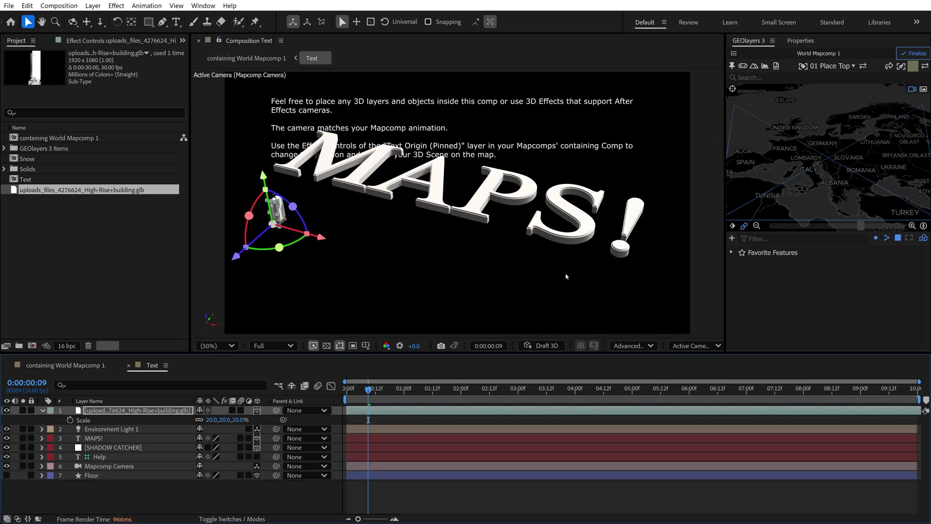
Import the MiG-35 jet .glb and add it to the Text comp at comp size.
key("alt+Tab")
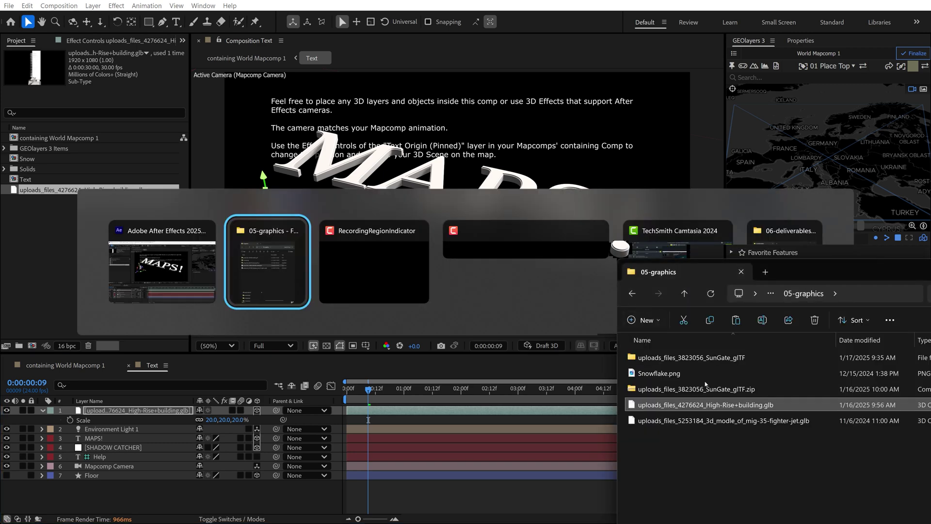
left_click_drag(695, 424, 168, 310)
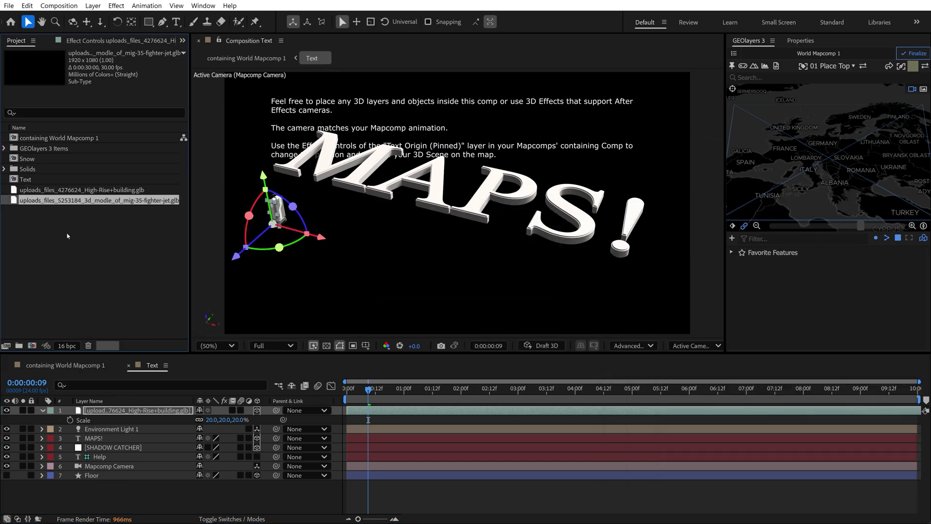
left_click_drag(62, 237, 118, 409)
left_click(387, 236)
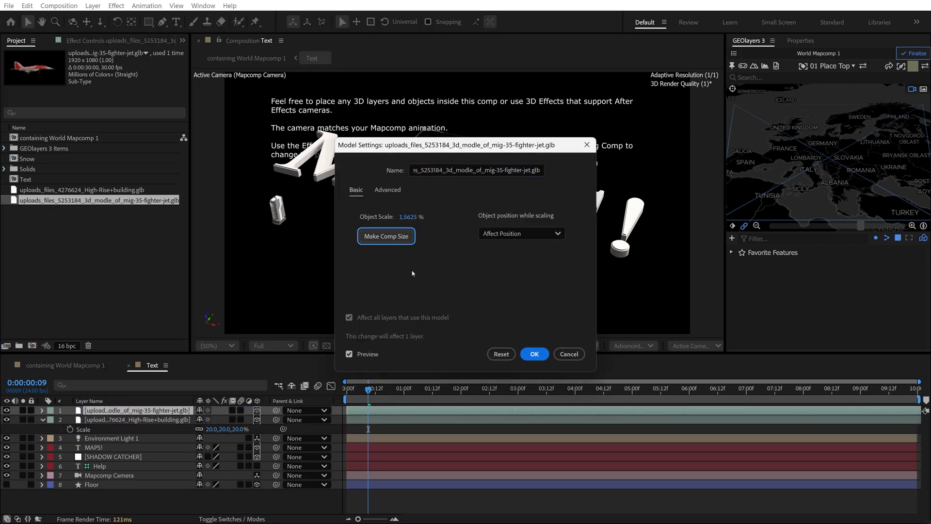
left_click(533, 353)
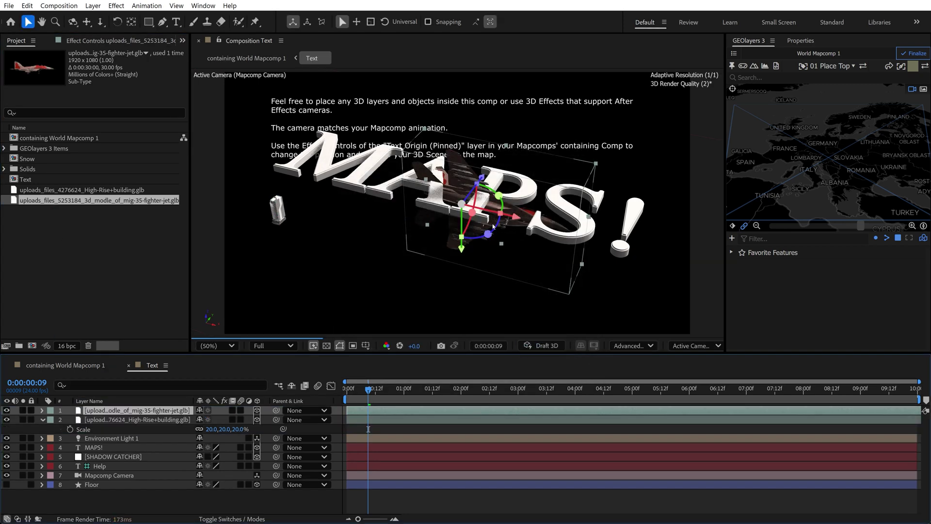
Rotate the jet 90° on X, scale it to 15% and raise it above MAPS!
key("r")
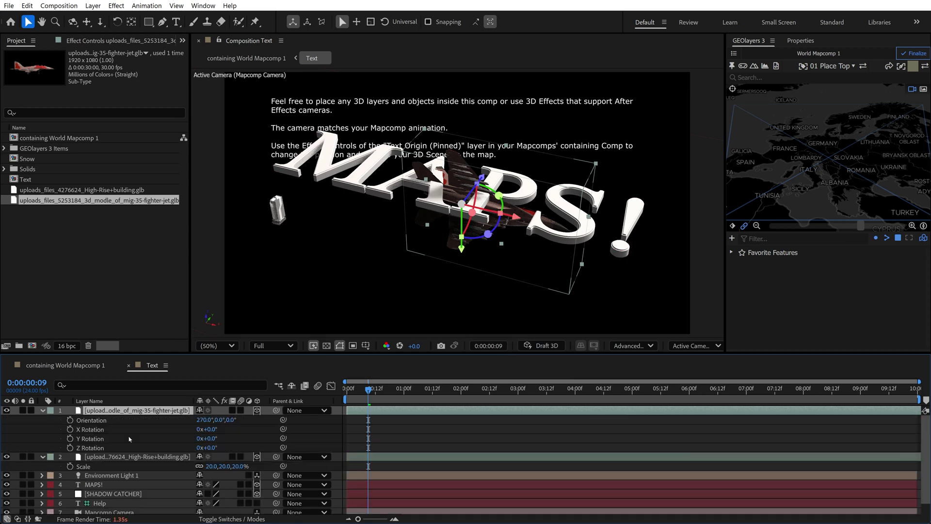
left_click_drag(213, 430, 210, 429)
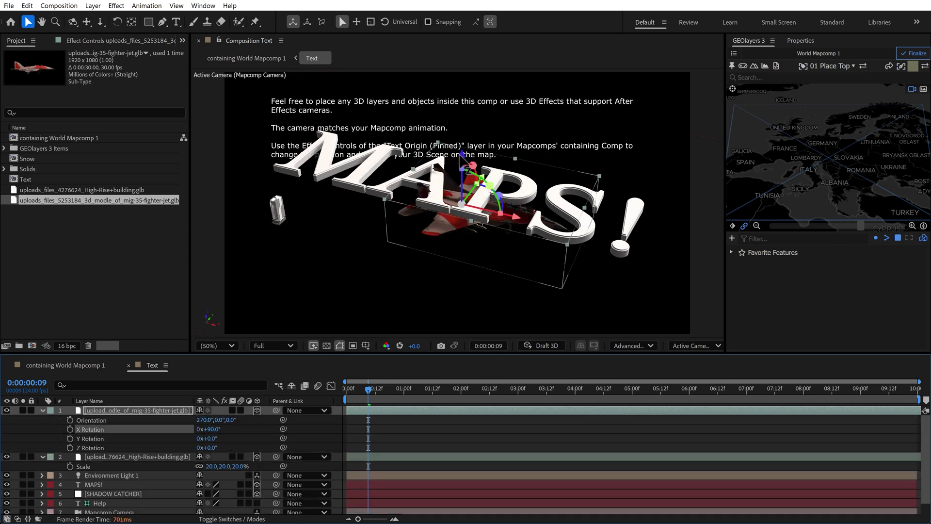
left_click_drag(462, 165, 461, 102)
key("s")
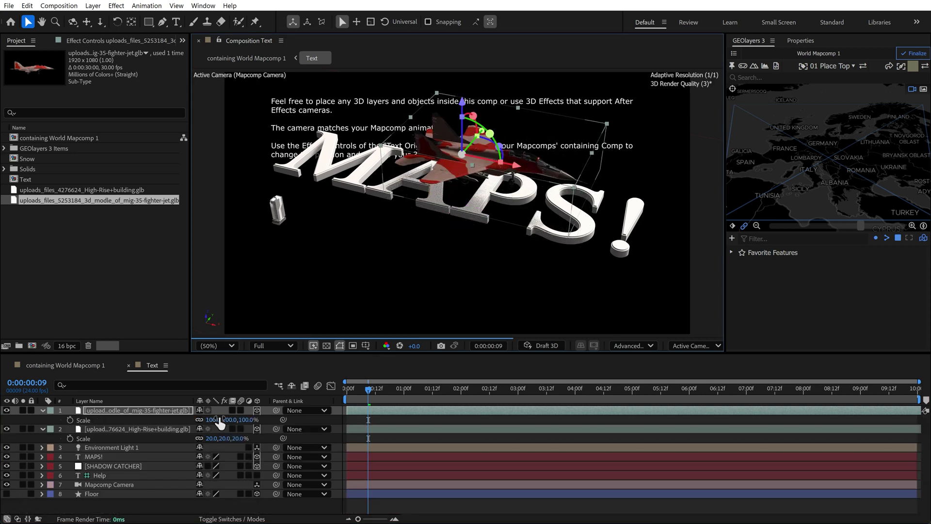
left_click(217, 419)
type("15")
key("Return")
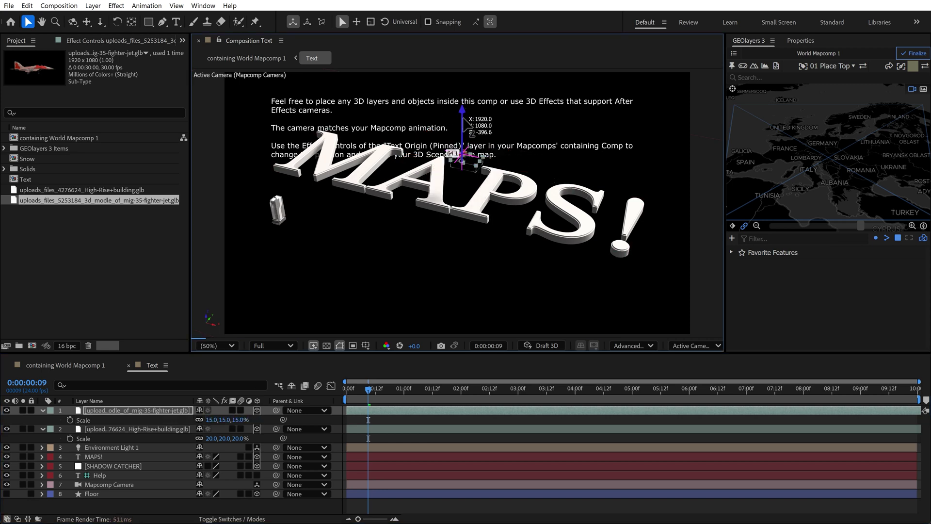
left_click_drag(517, 165, 501, 185)
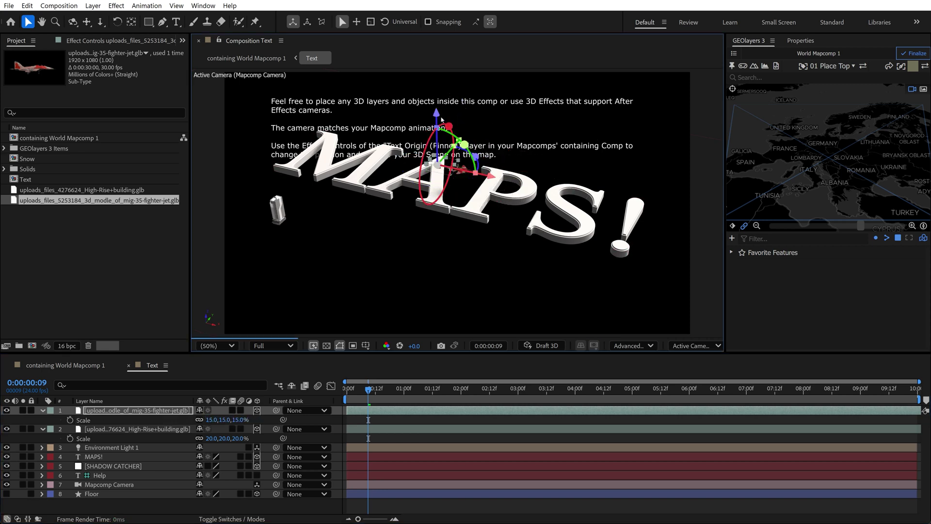
Key the jet's starting Position at frame 0, left of MAPS! at -234.9, 1080.0, -292.1.
left_click_drag(436, 114, 437, 119)
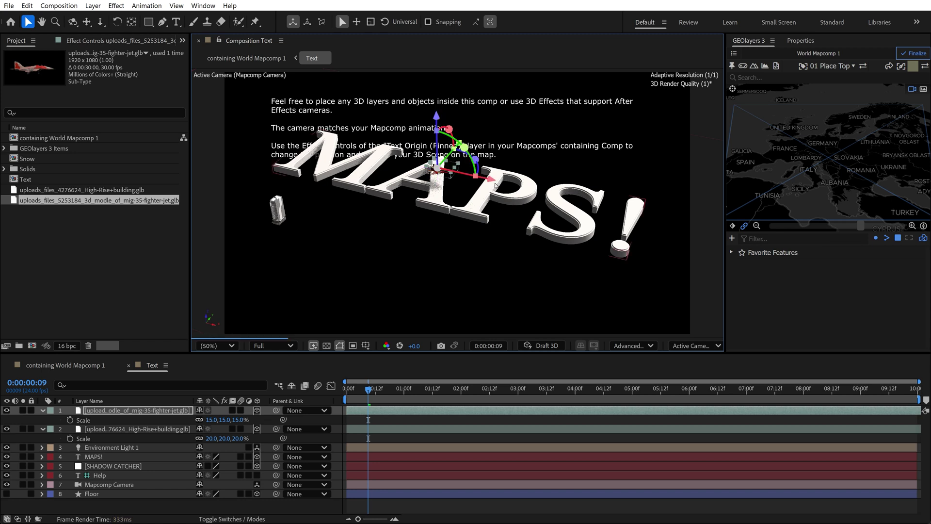
key("Home")
left_click_drag(494, 180, 291, 129)
key("p")
left_click(69, 420)
key("End")
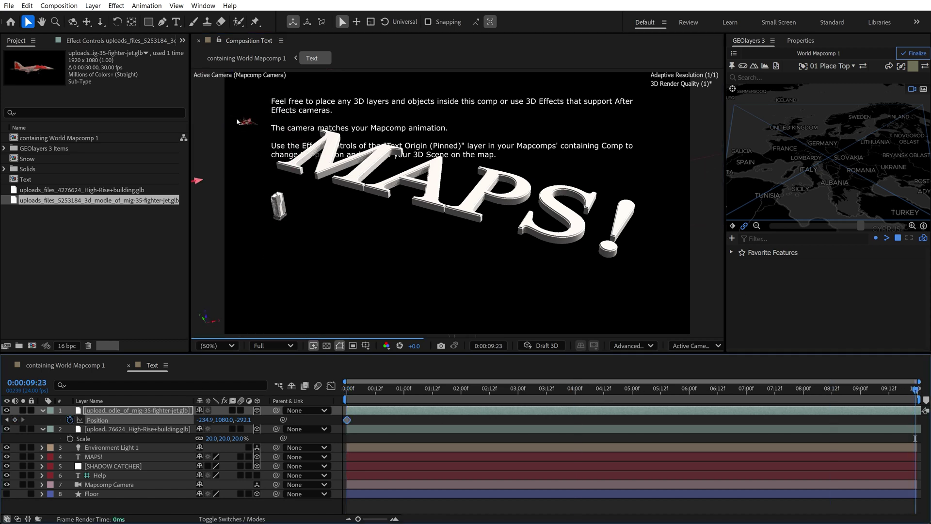
left_click(367, 189)
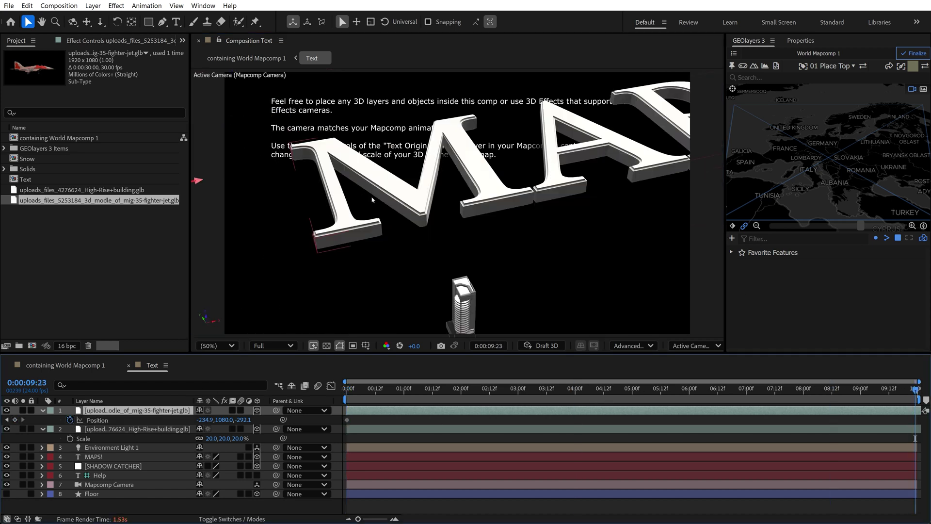
key("comma")
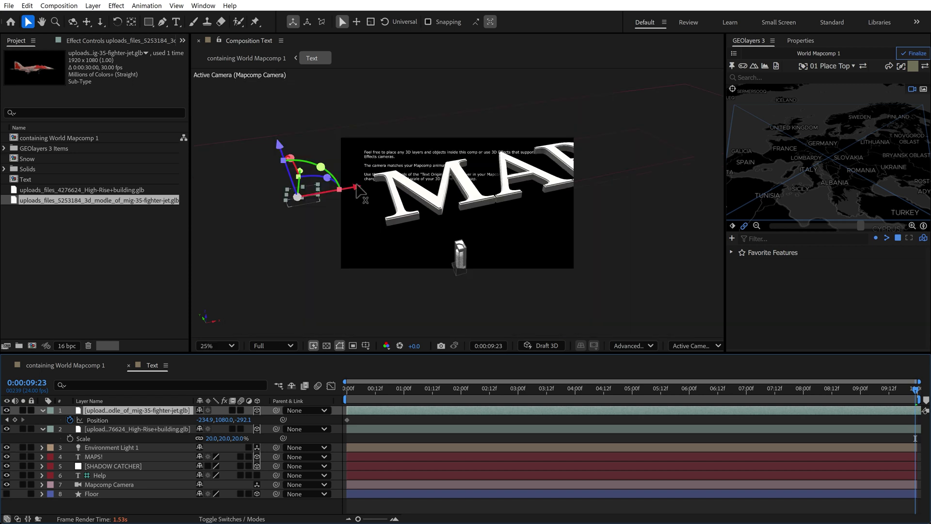